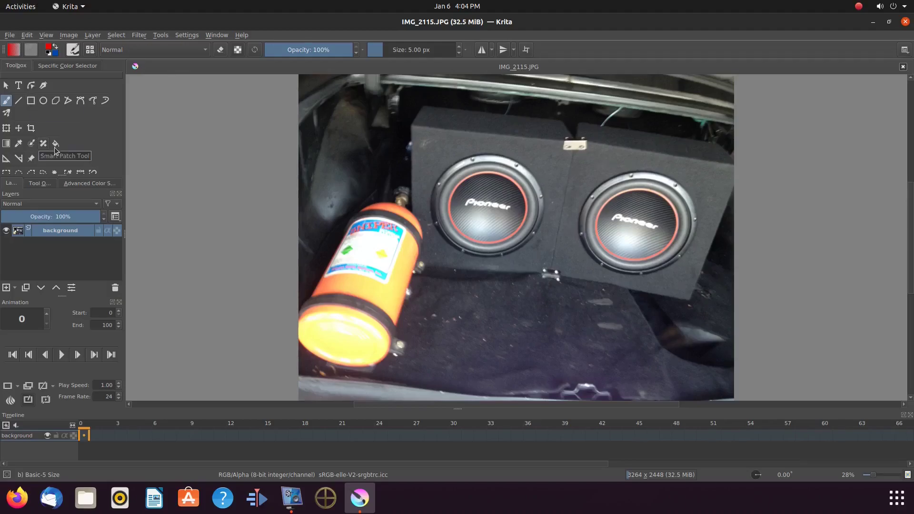
Select the right Pioneer speaker box with a rectangular selection and copy it.
scroll(74, 146, down, 2)
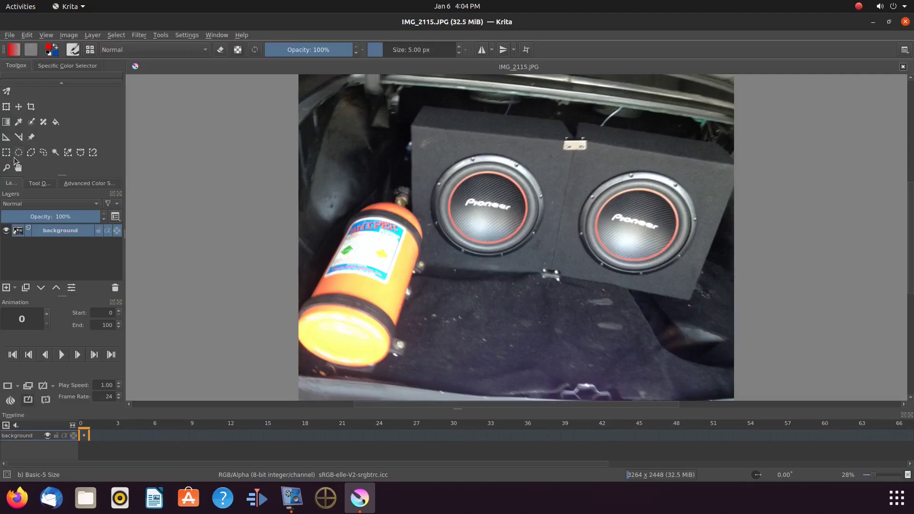
click(9, 156)
drag(730, 324, 545, 118)
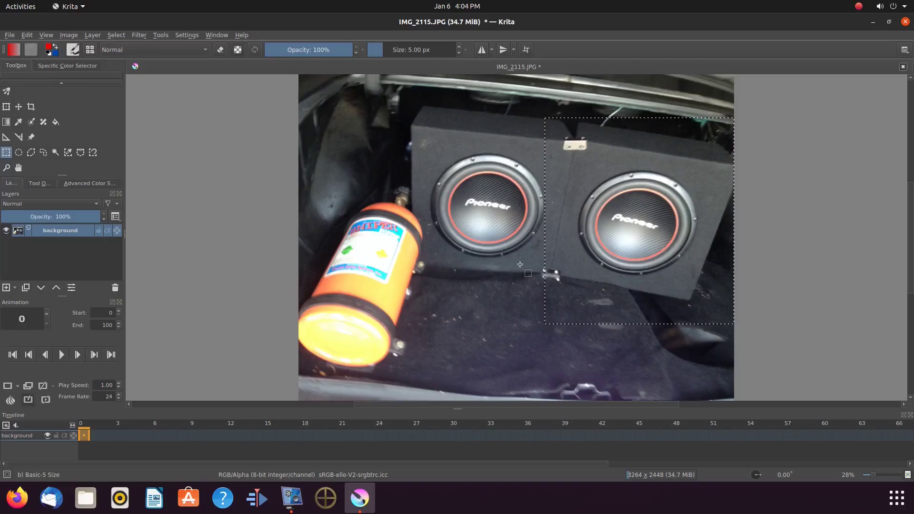
click(27, 35)
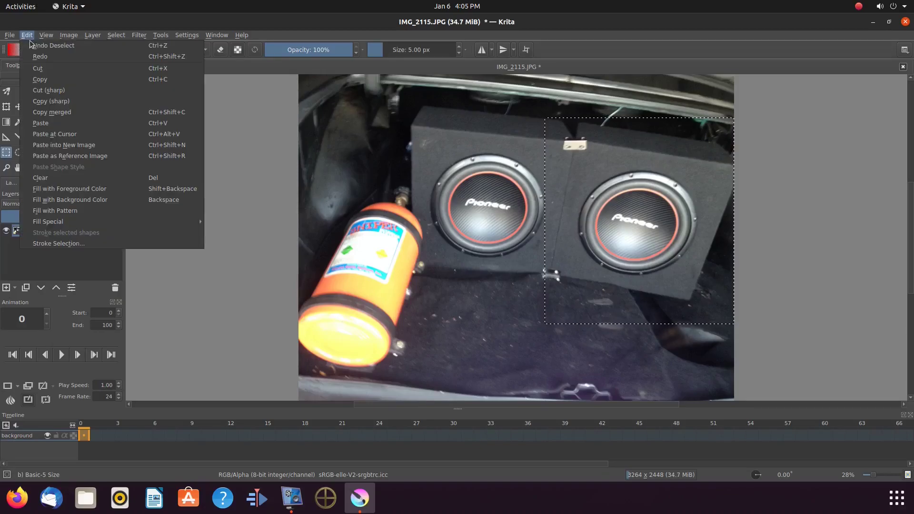
click(42, 81)
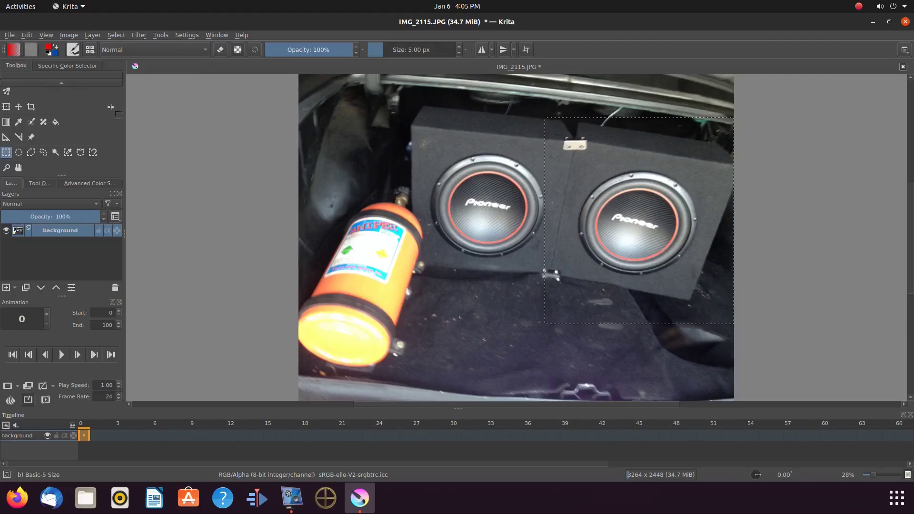
Paste the copied speaker as a reference image and clear the selection.
click(27, 37)
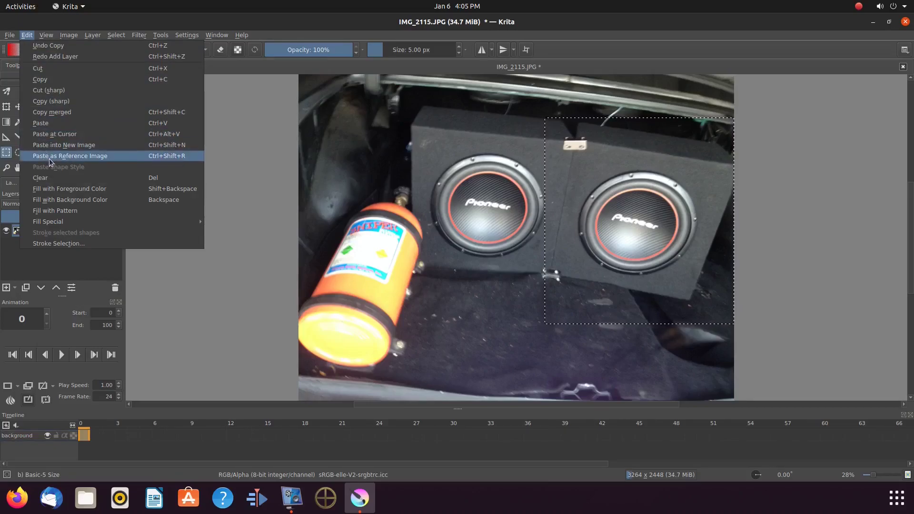
click(93, 160)
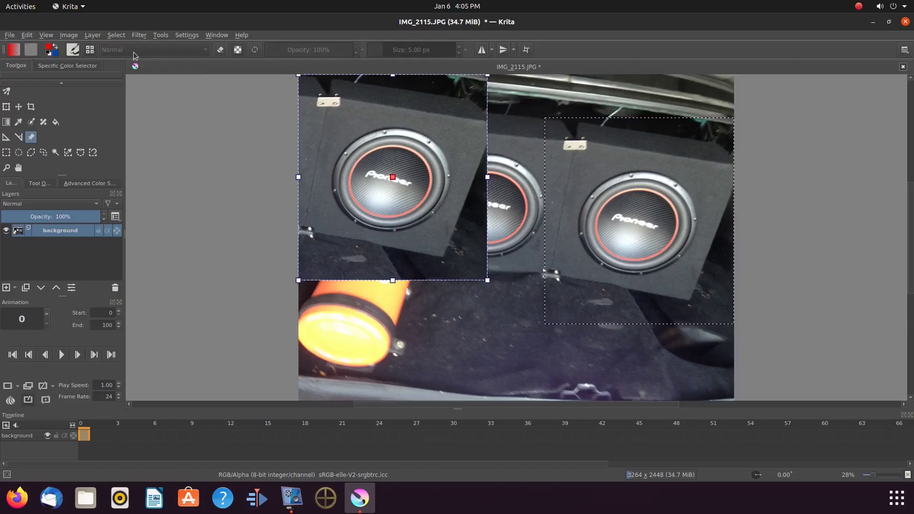
click(116, 36)
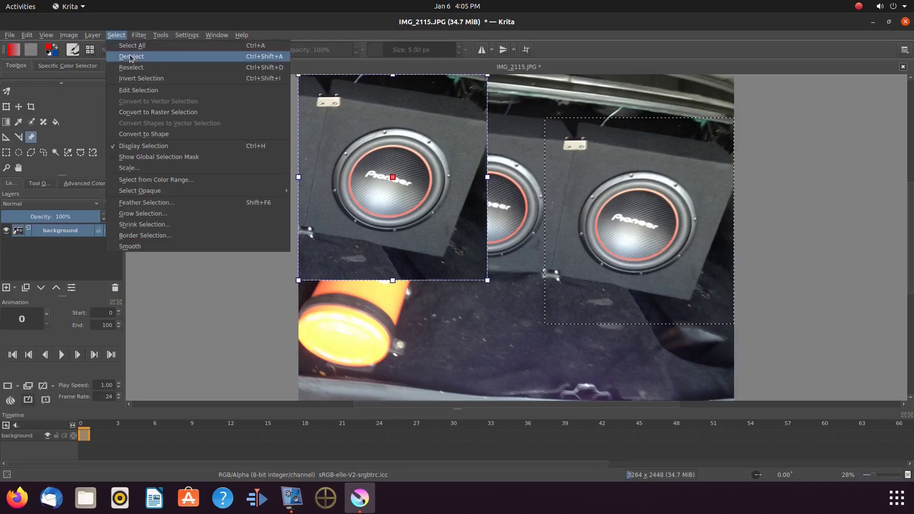
click(130, 57)
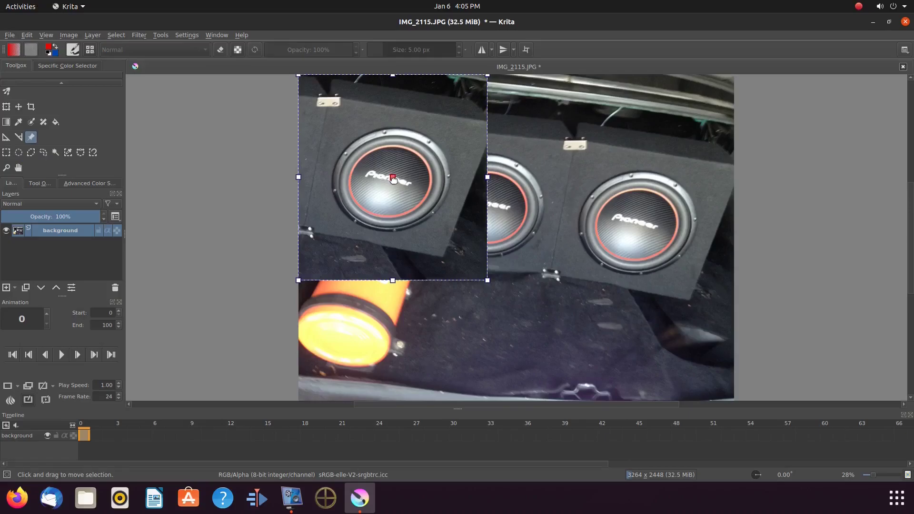
Drag the speaker reference over the right speaker and shrink it from the bottom and left edges.
drag(393, 179, 628, 196)
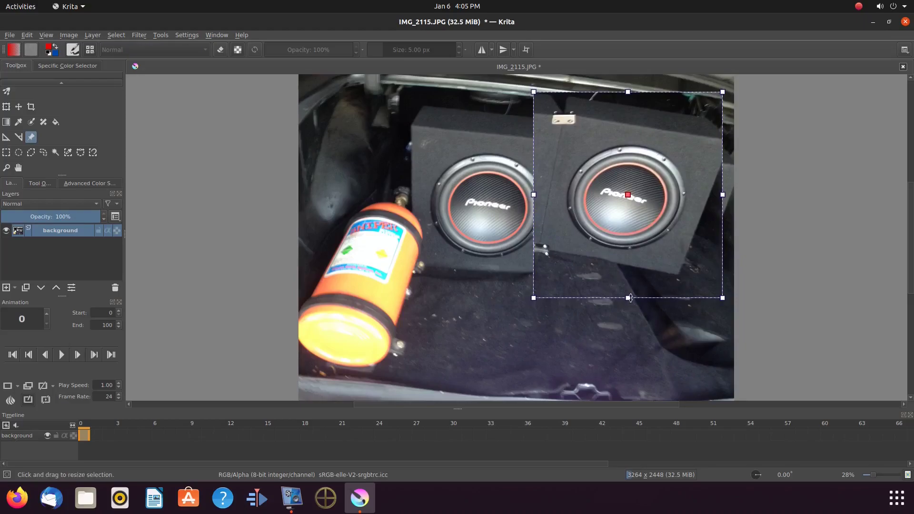
drag(628, 298, 619, 245)
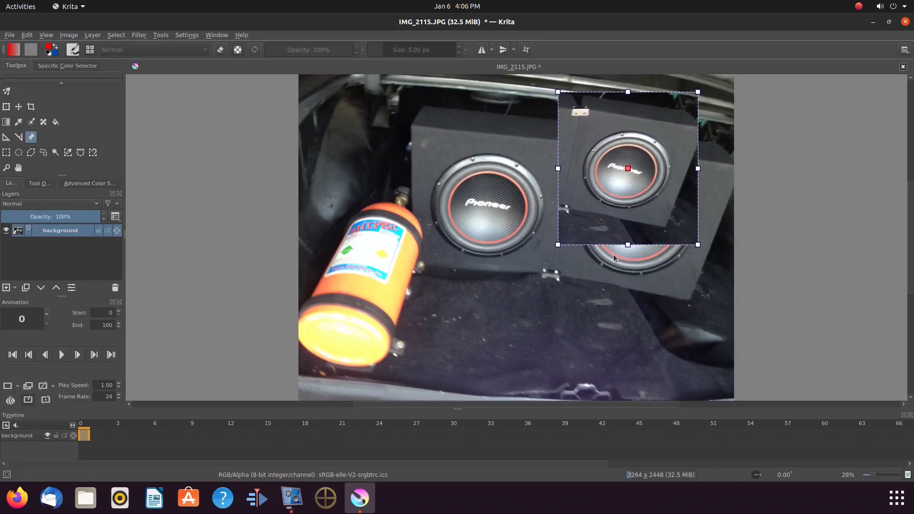
drag(558, 169, 588, 168)
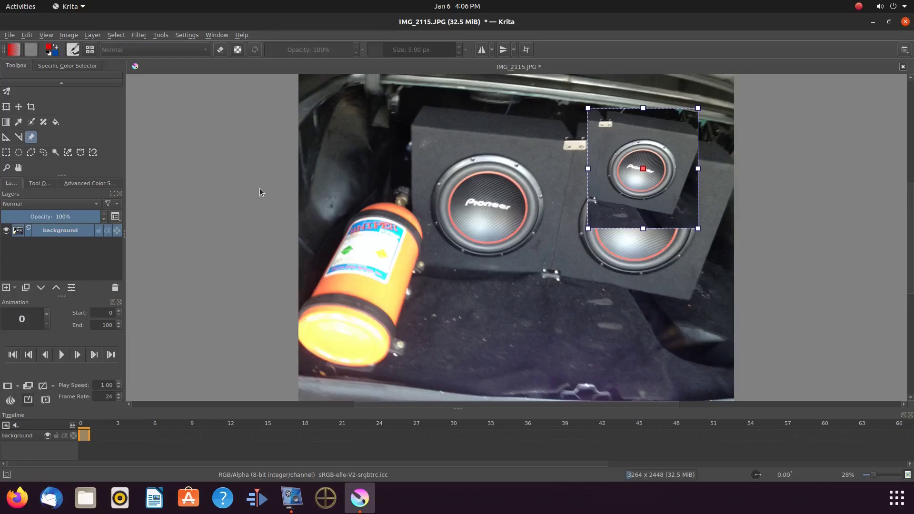
Add a new paint layer, Paint Layer 1, above the photo.
click(6, 287)
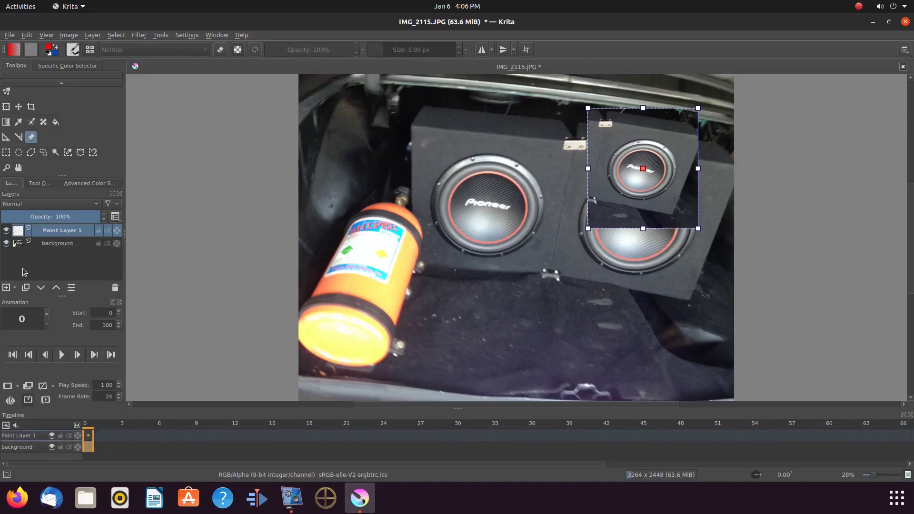
mouse_move(61, 232)
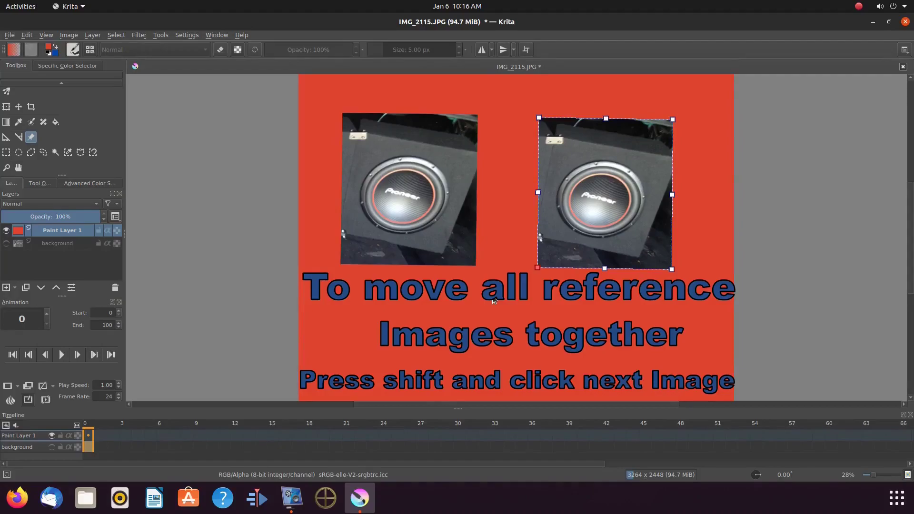
shift+click(400, 214)
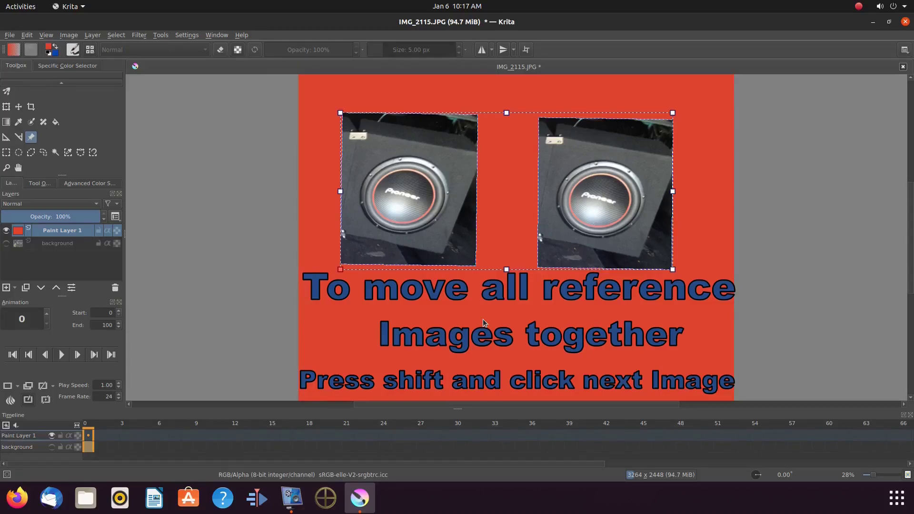
click(513, 315)
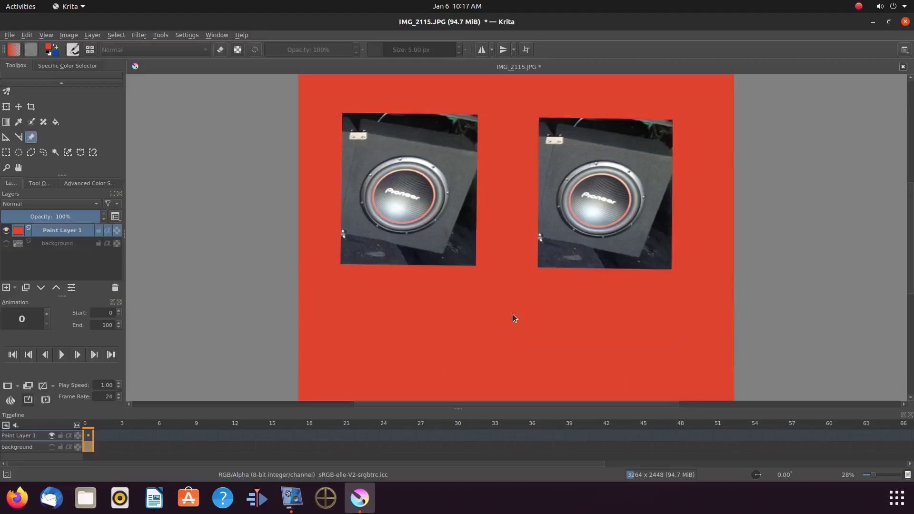
Load V T 1 .png from Pictures as a new reference image.
click(41, 185)
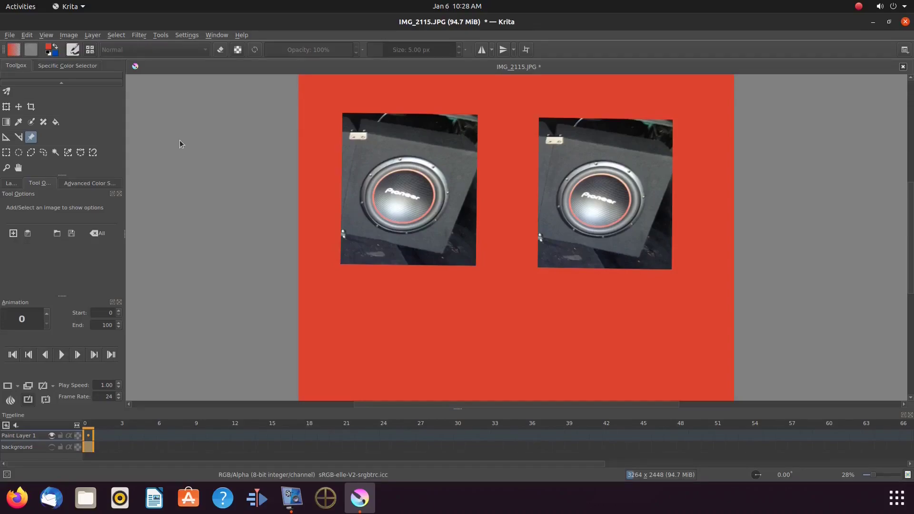
click(14, 237)
click(398, 312)
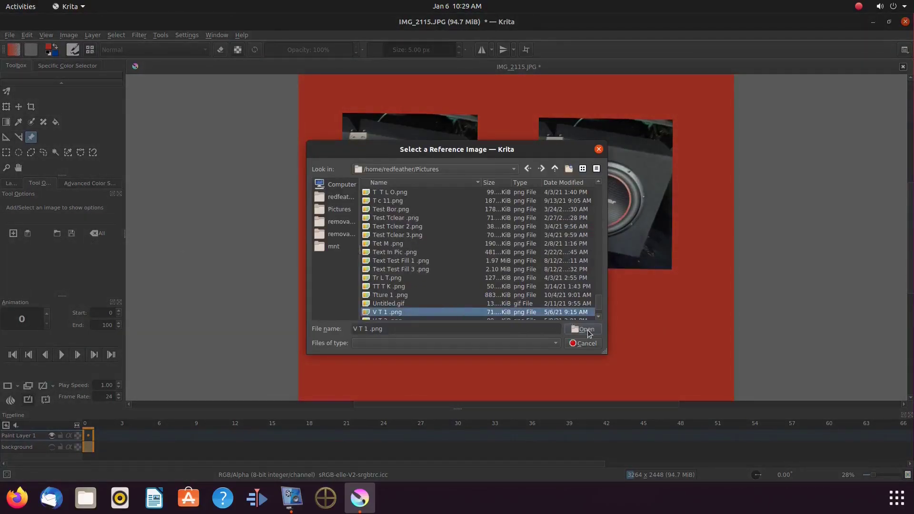
click(586, 330)
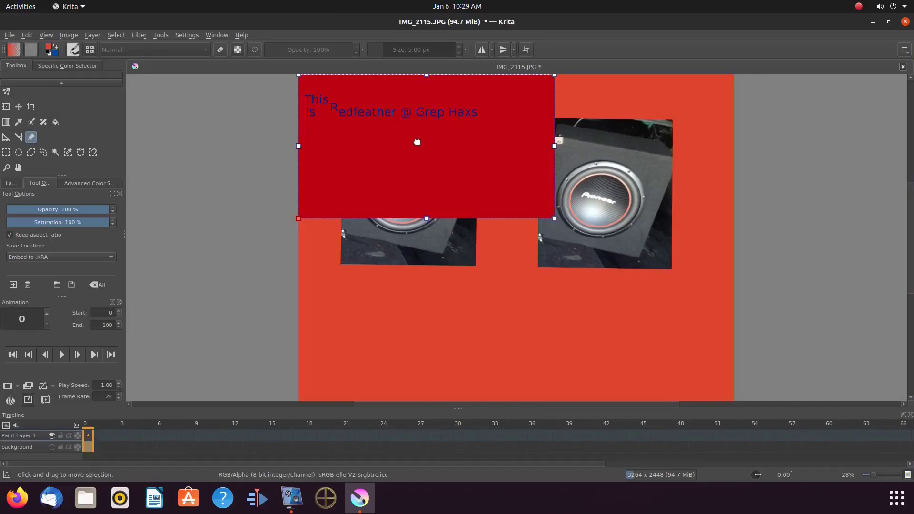
Enlarge the red banner reference and place it beneath the two speaker images.
drag(417, 142, 460, 371)
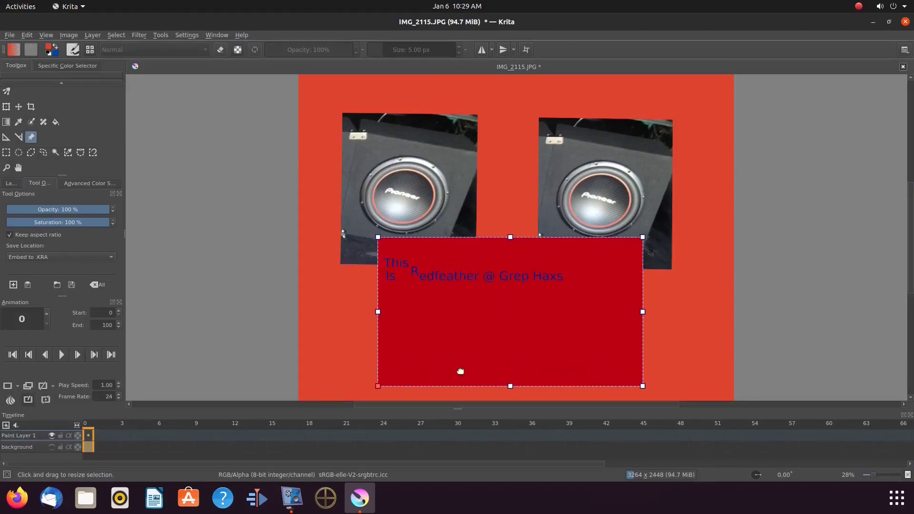
drag(378, 312, 318, 312)
drag(643, 312, 723, 313)
drag(510, 326, 508, 390)
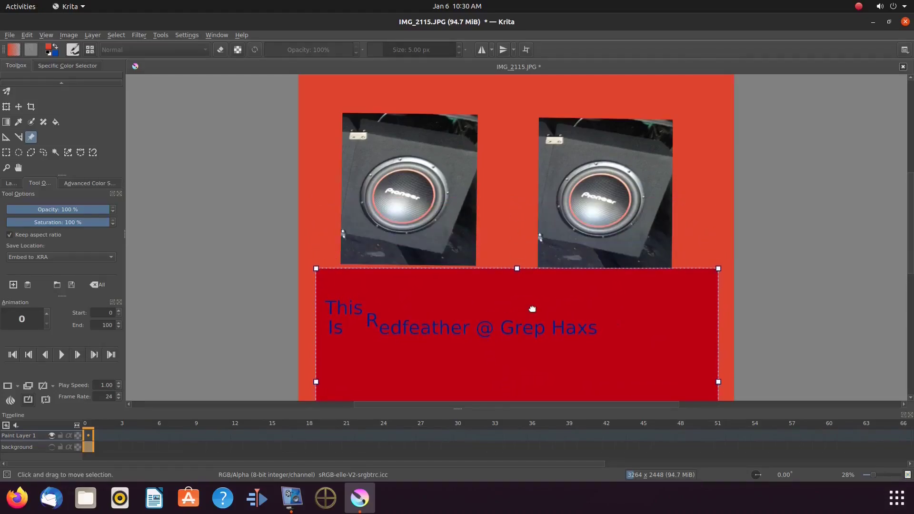
drag(510, 359, 510, 364)
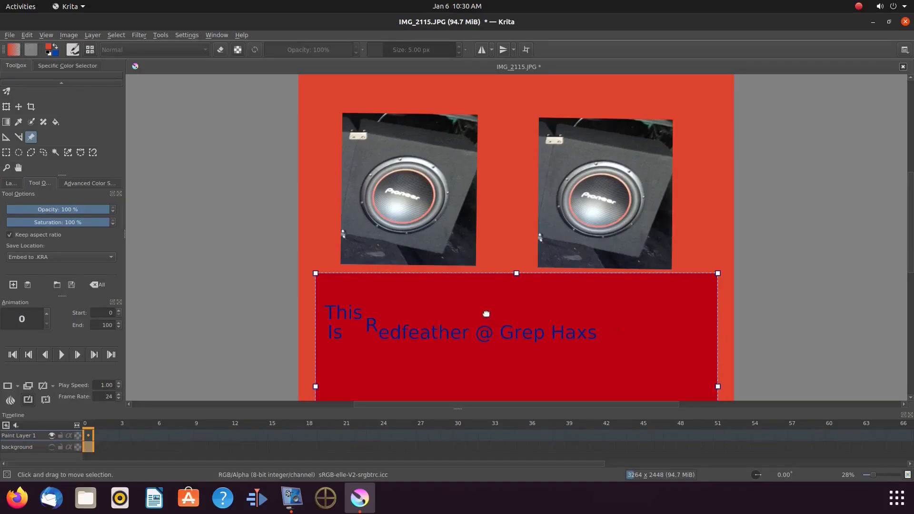
Select both speakers and the banner together, shift them slightly as a group, then deselect.
key(ctrl+shift+a)
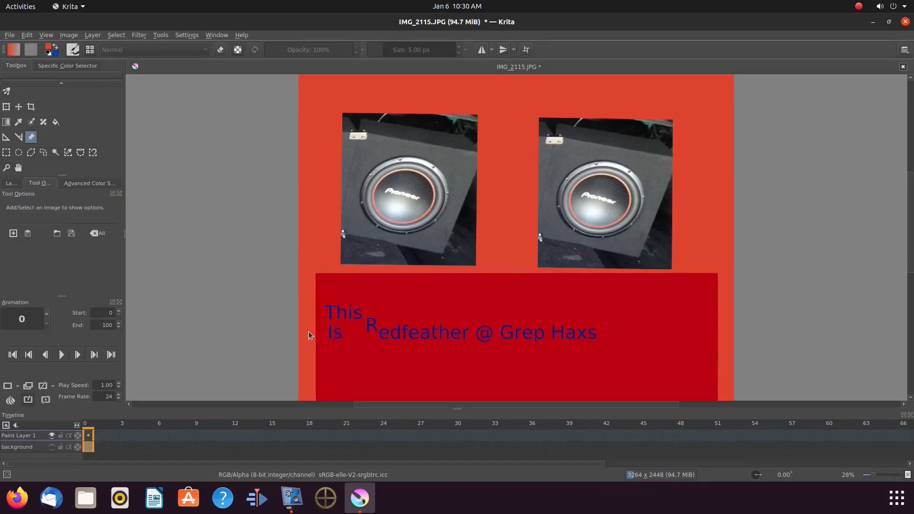
click(592, 235)
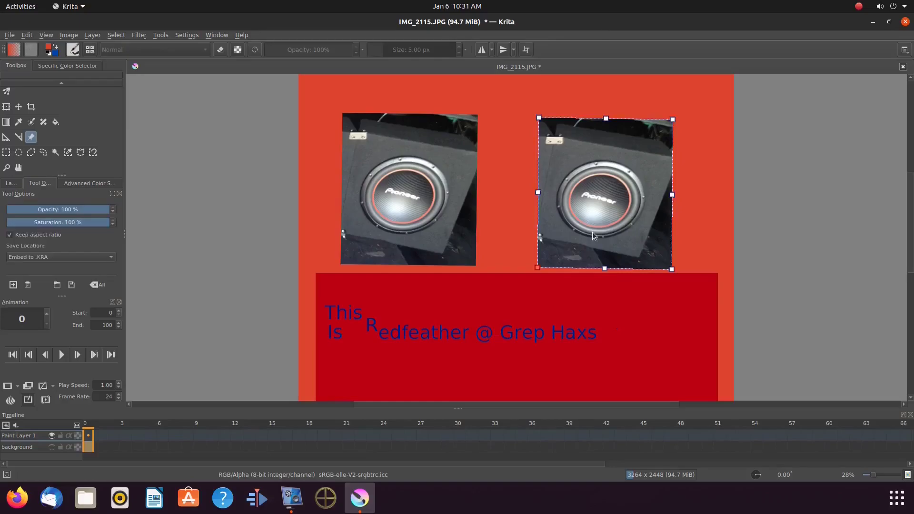
shift+click(450, 222)
shift+click(453, 316)
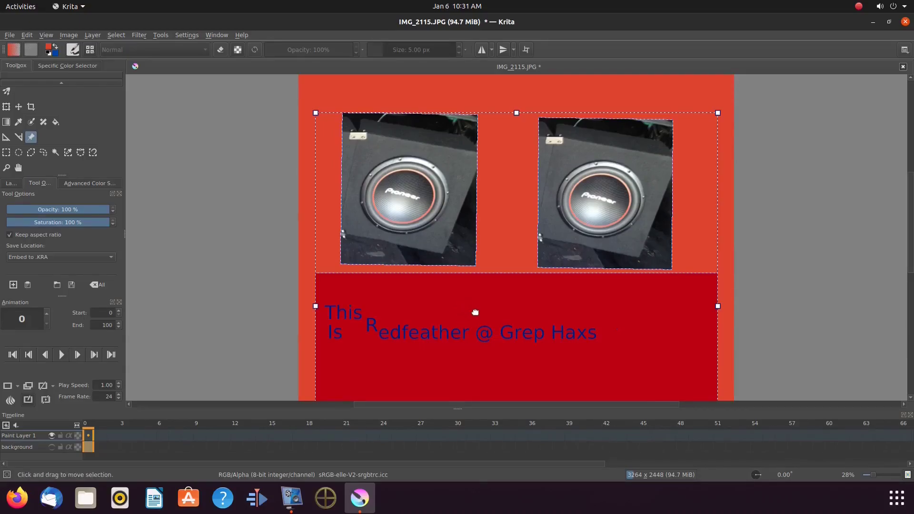
mouse_move(475, 312)
mouse_down()
mouse_move(473, 298)
mouse_move(478, 310)
mouse_up()
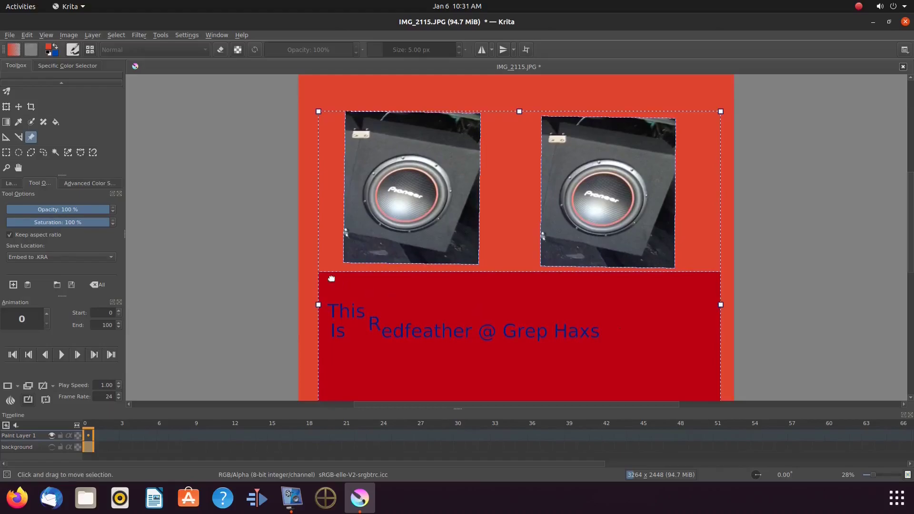
click(307, 263)
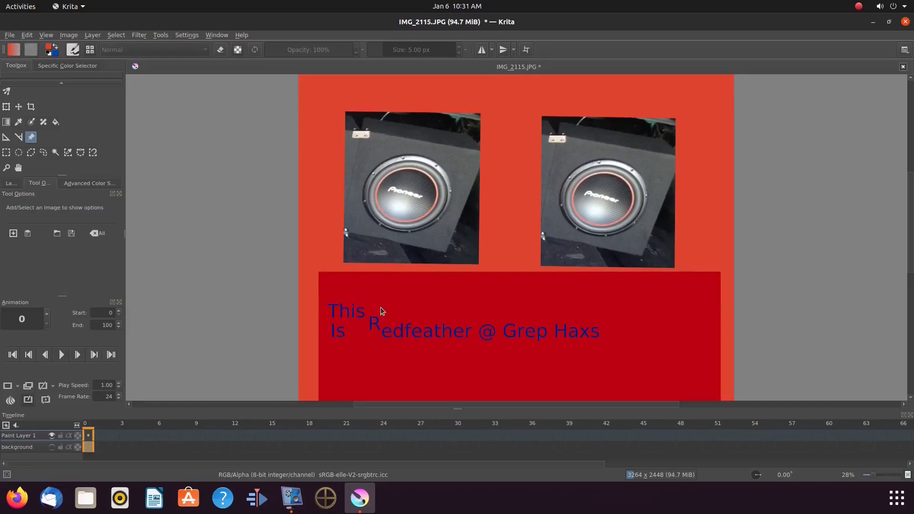
Delete the red banner reference image and start adding a new reference image from file.
click(438, 304)
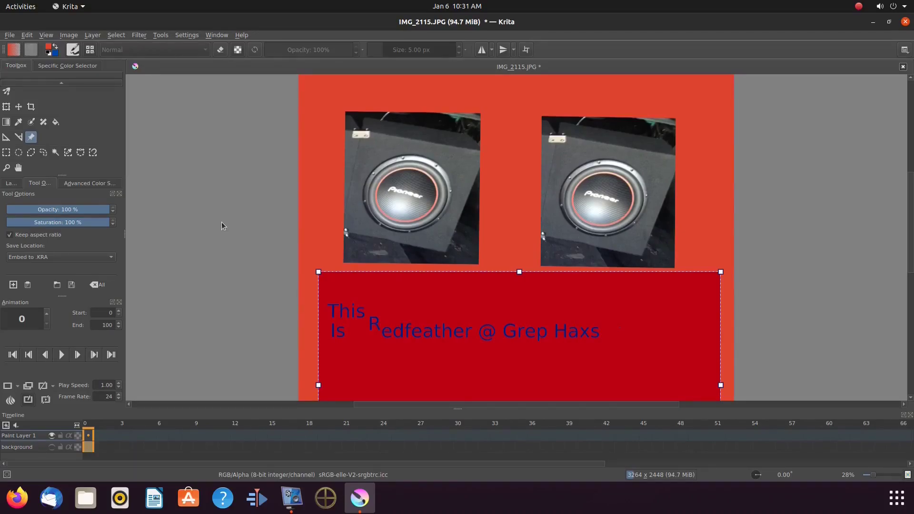
click(27, 36)
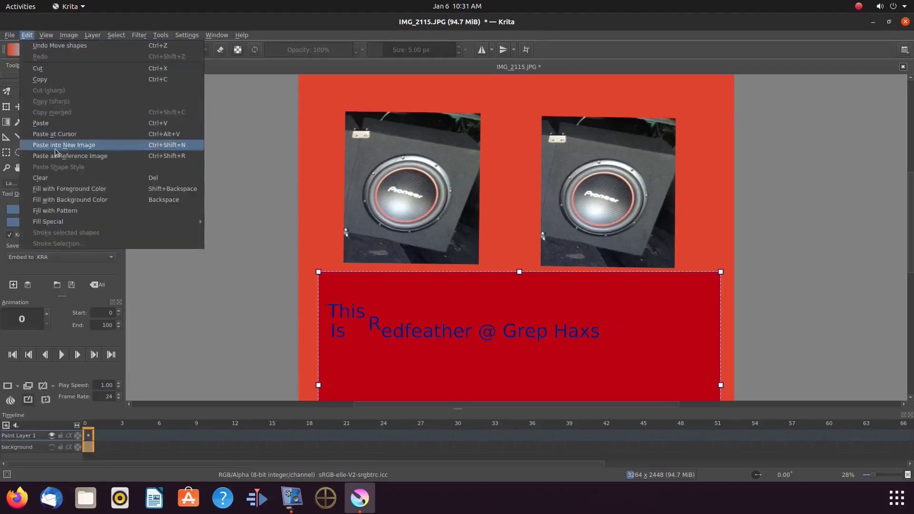
click(53, 181)
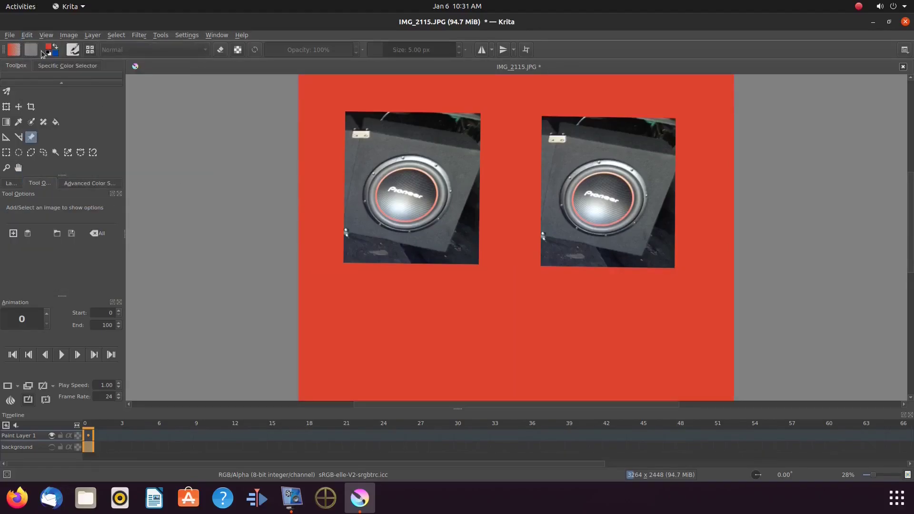
click(13, 233)
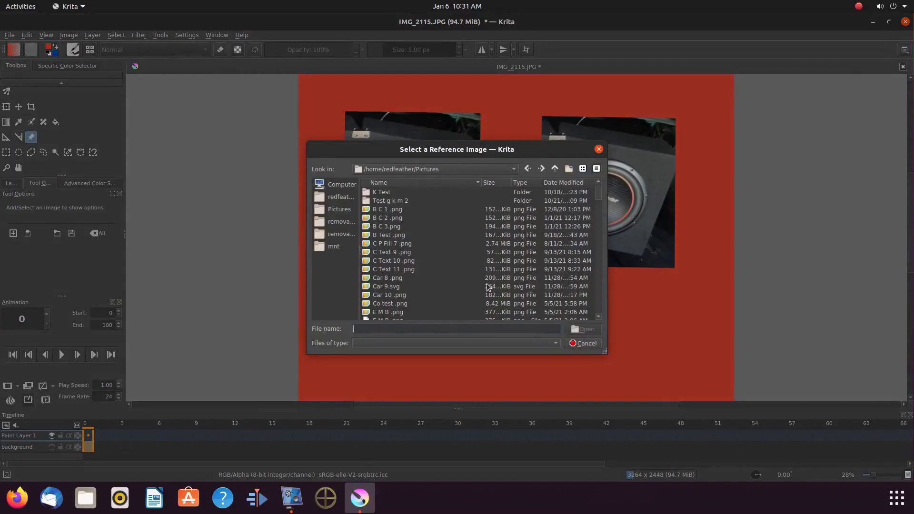
Load the 'This is Redfeather' banner as a reference, enlarged and placed below the speakers.
scroll(488, 286, down, 10)
click(488, 286)
click(590, 331)
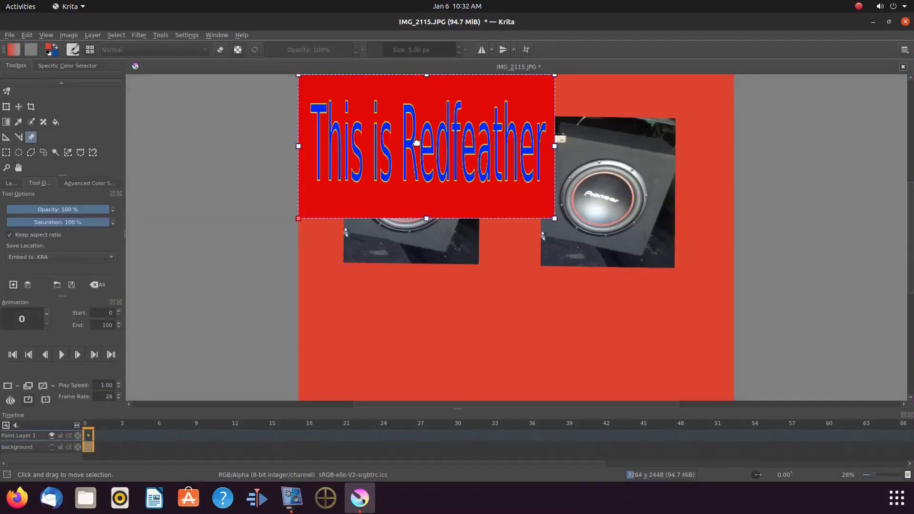
drag(414, 150, 492, 341)
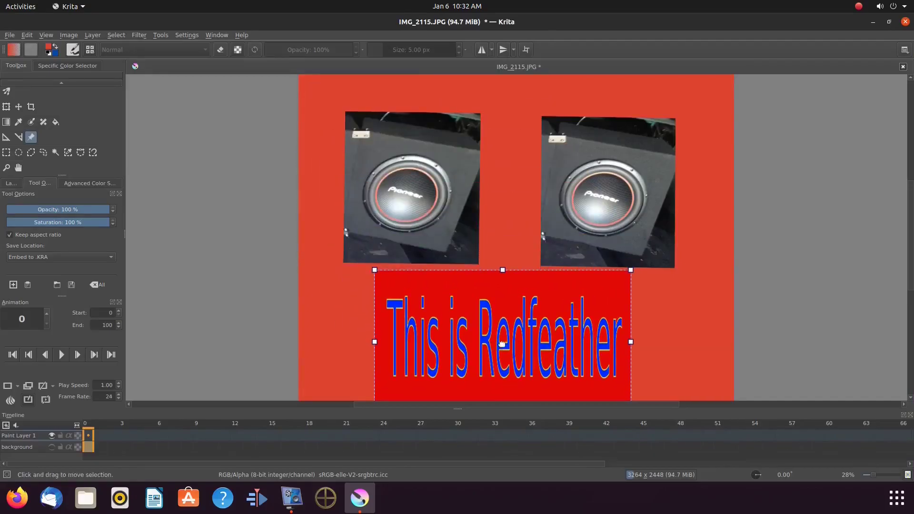
drag(631, 338, 720, 355)
drag(598, 305, 558, 303)
Raise both speaker photos slightly and hide the orange-red Paint Layer 1.
click(605, 193)
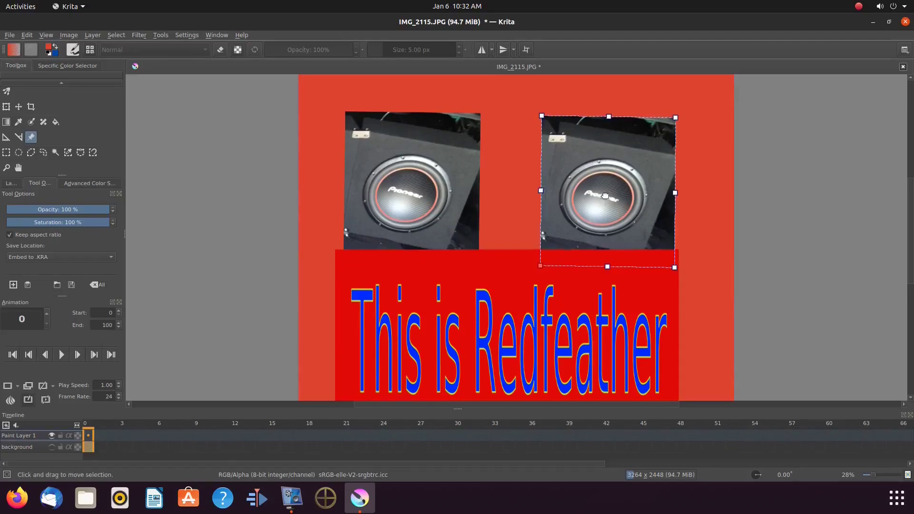
drag(606, 198, 606, 184)
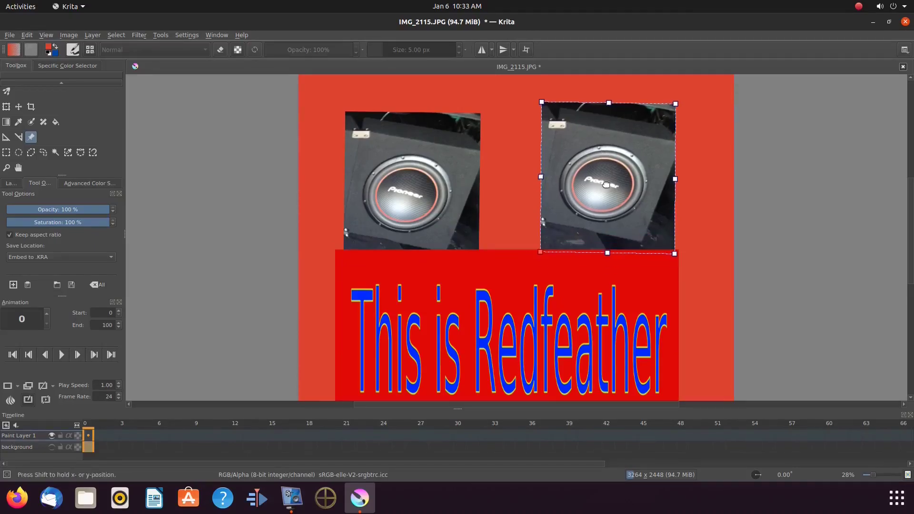
click(405, 194)
drag(404, 193, 404, 180)
click(494, 270)
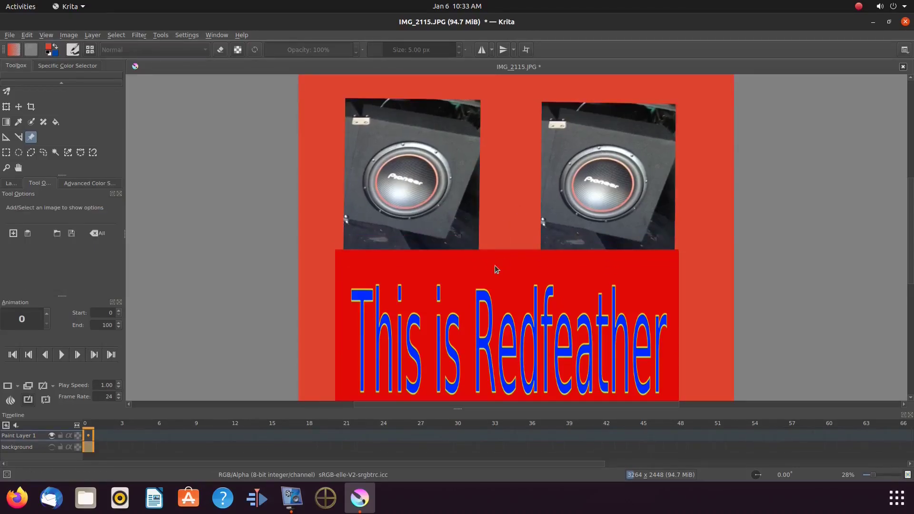
click(10, 183)
click(6, 232)
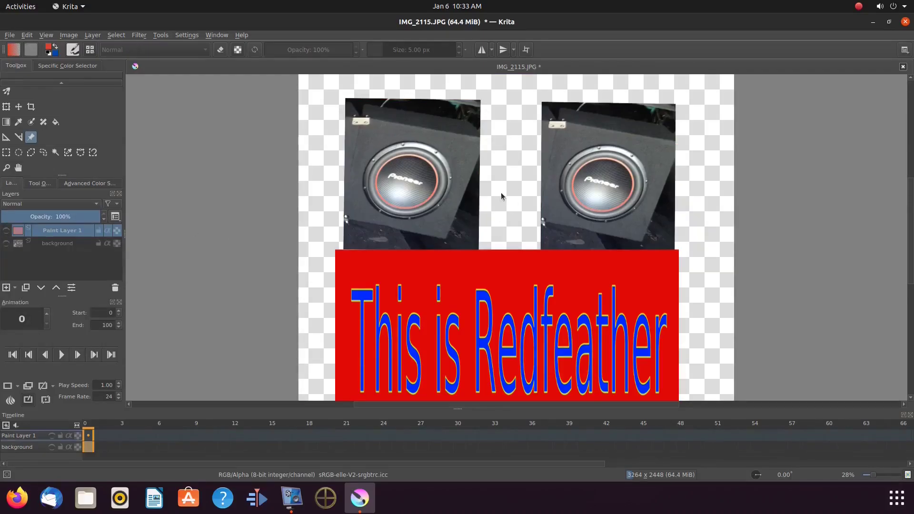
Sample the banner's bright red and flood-fill the shown Paint Layer 1 background with it.
click(20, 124)
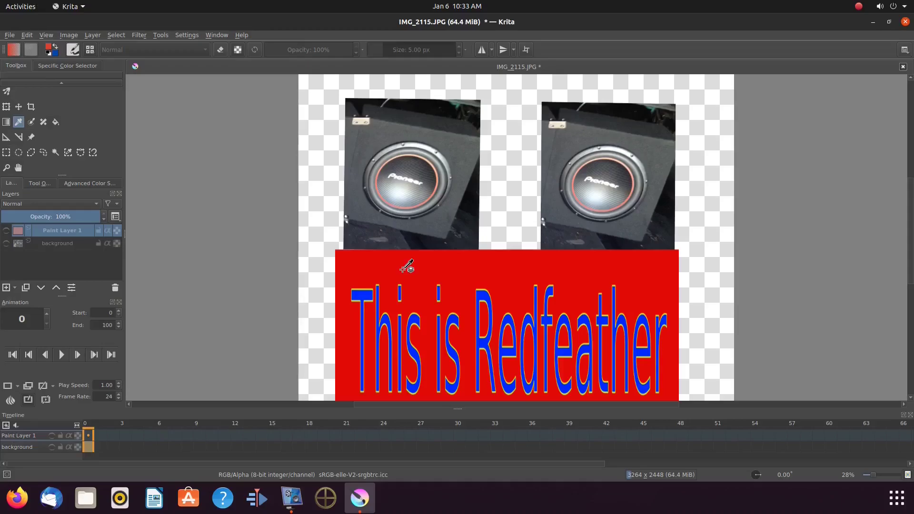
click(403, 269)
click(6, 232)
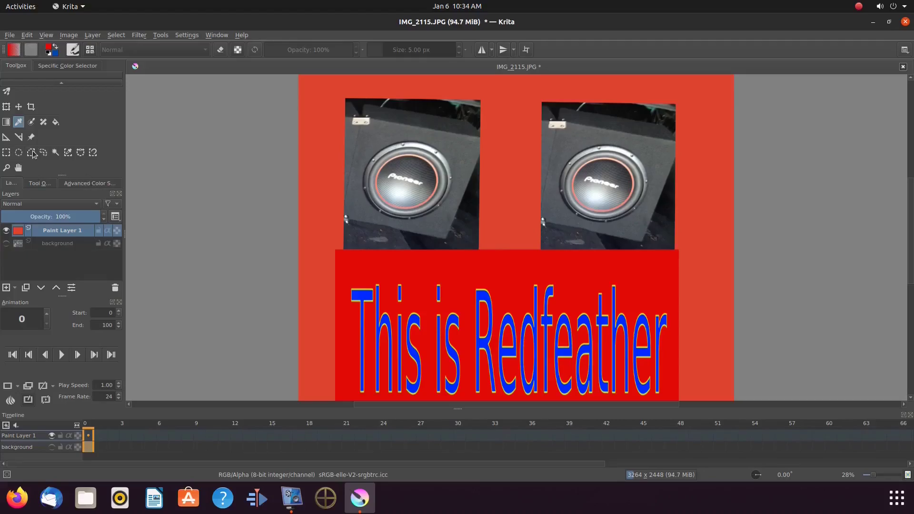
click(56, 122)
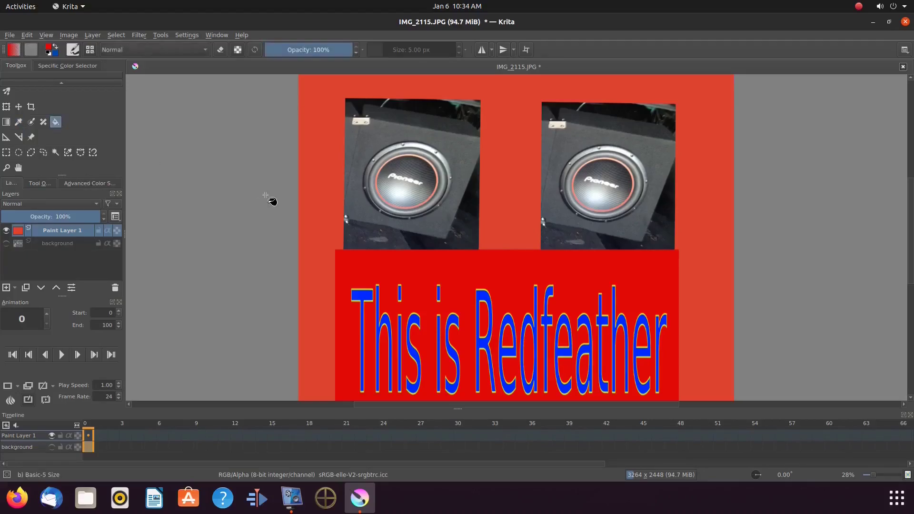
click(315, 184)
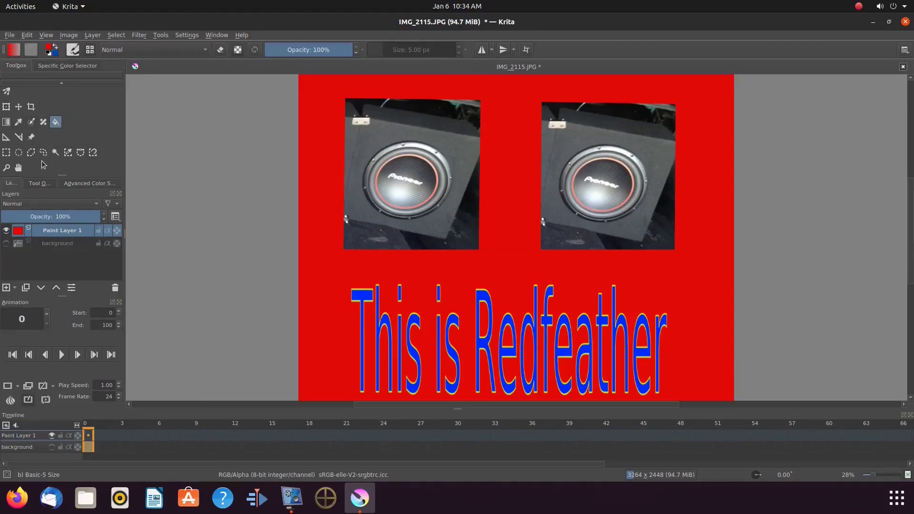
click(31, 137)
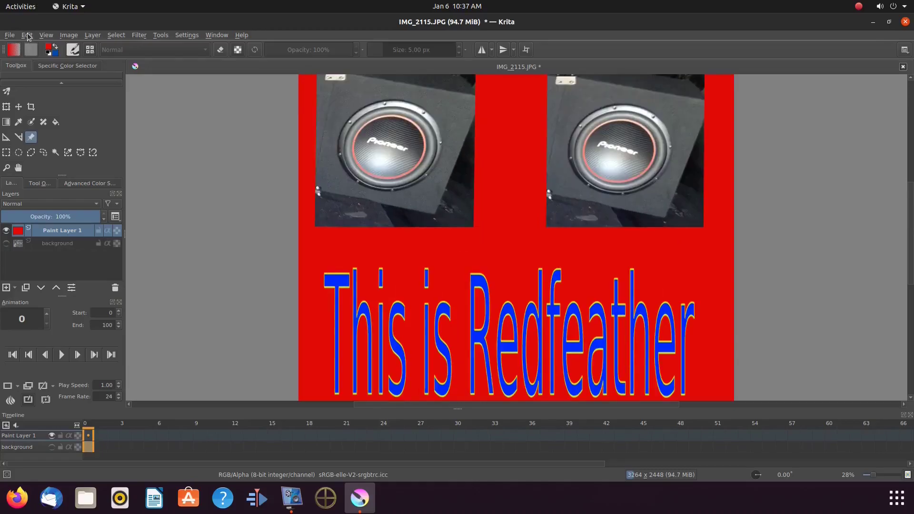
Paste the speaker photo as a new layer, hide the red layer, and move it onto the right photo spot.
click(27, 35)
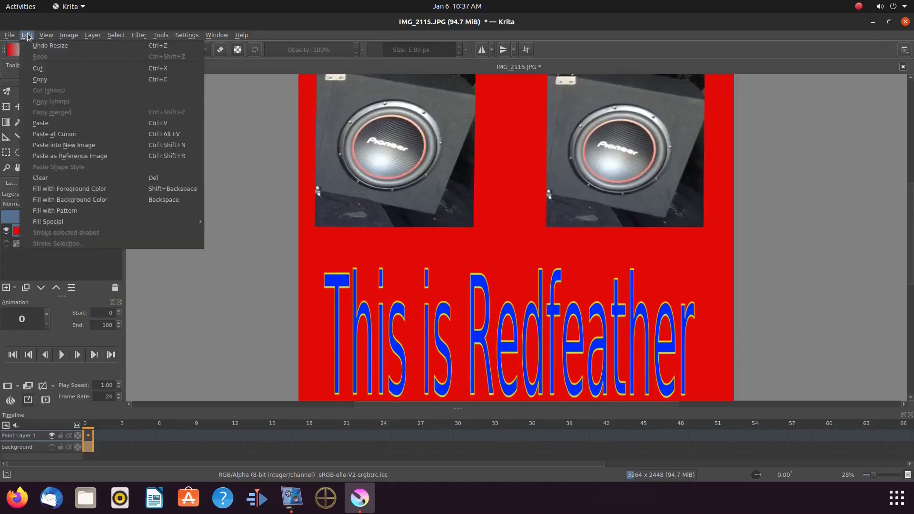
click(43, 124)
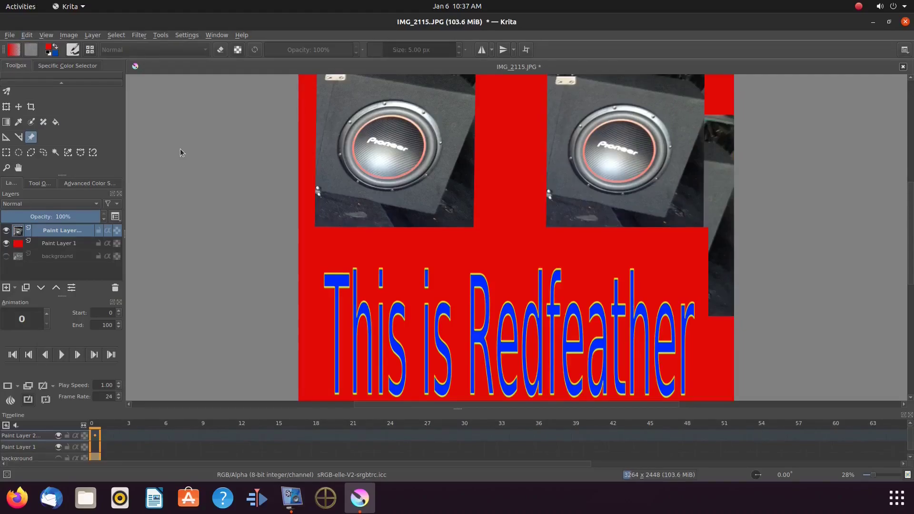
click(5, 244)
click(19, 107)
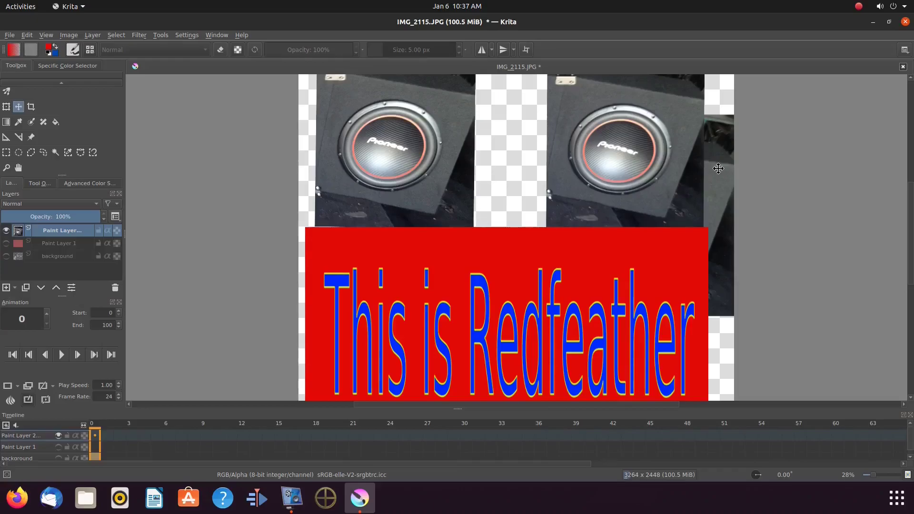
drag(718, 168, 693, 116)
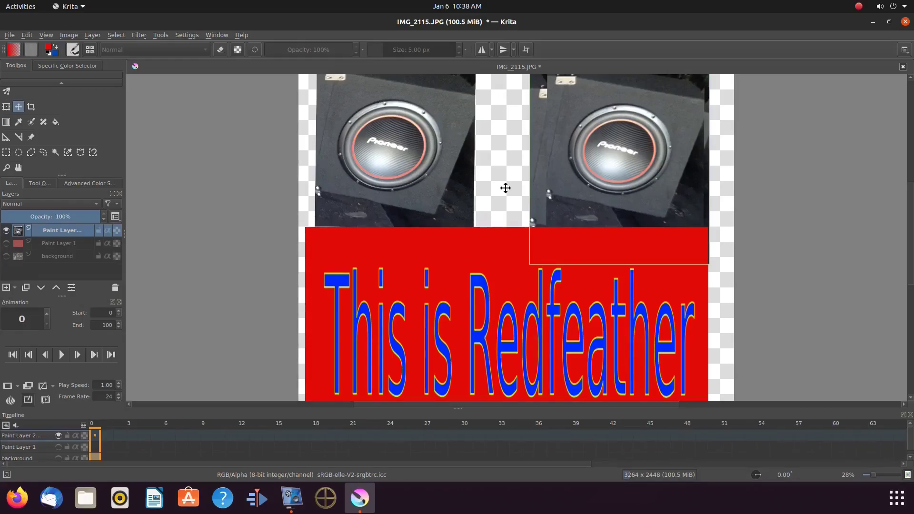
Transform the right speaker to be shorter, meeting the banner, and narrower from its left edge.
click(8, 110)
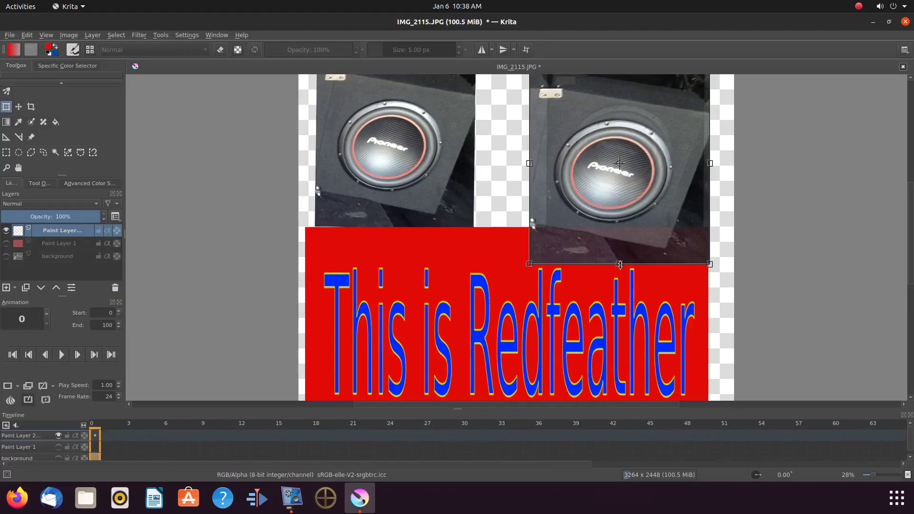
drag(620, 265, 619, 227)
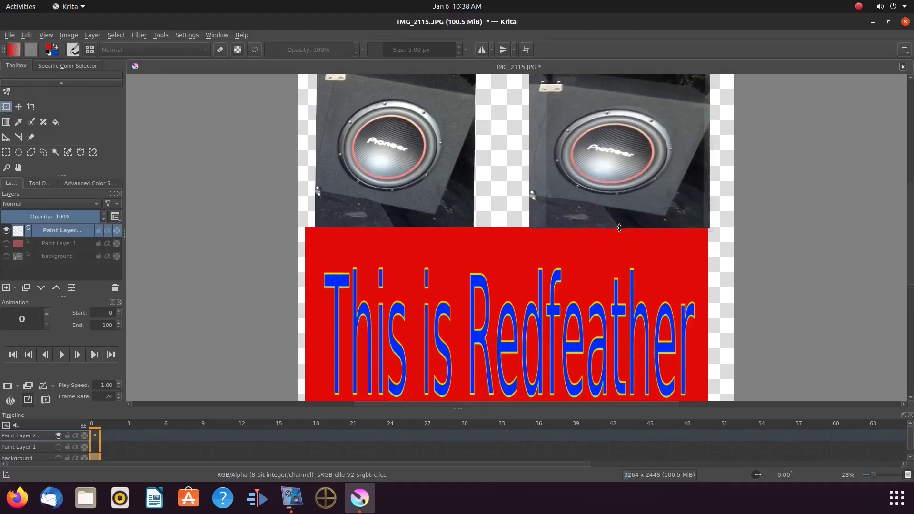
drag(530, 147, 547, 145)
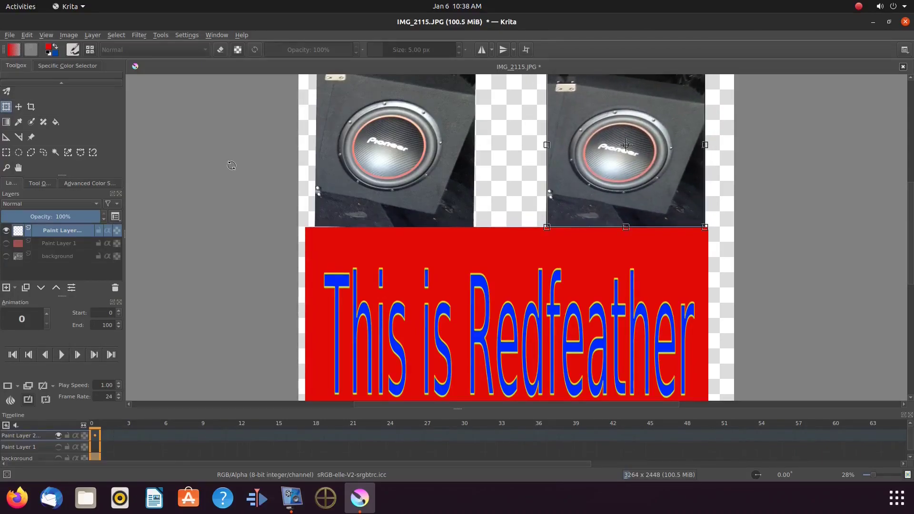
Paste another speaker copy, hide that copy layer, and nudge the left speaker layer.
click(26, 34)
click(45, 123)
click(7, 243)
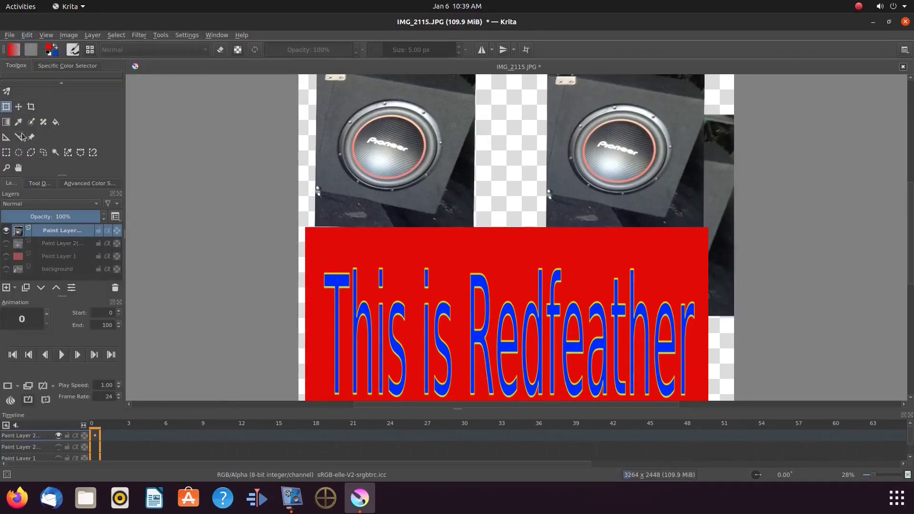
click(19, 106)
drag(465, 134, 466, 143)
Shorten the left speaker layer to meet the banner and shift it left.
key(ctrl+t)
drag(390, 260, 398, 224)
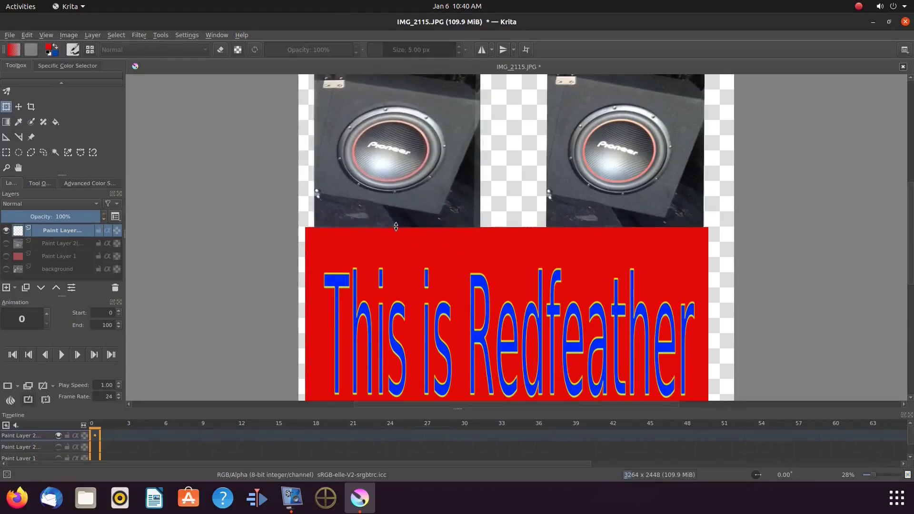
click(31, 137)
click(6, 107)
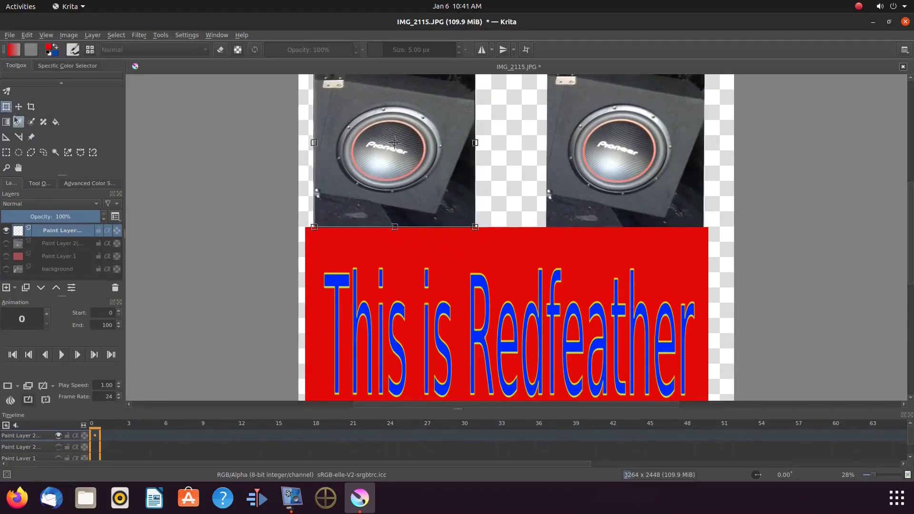
click(20, 109)
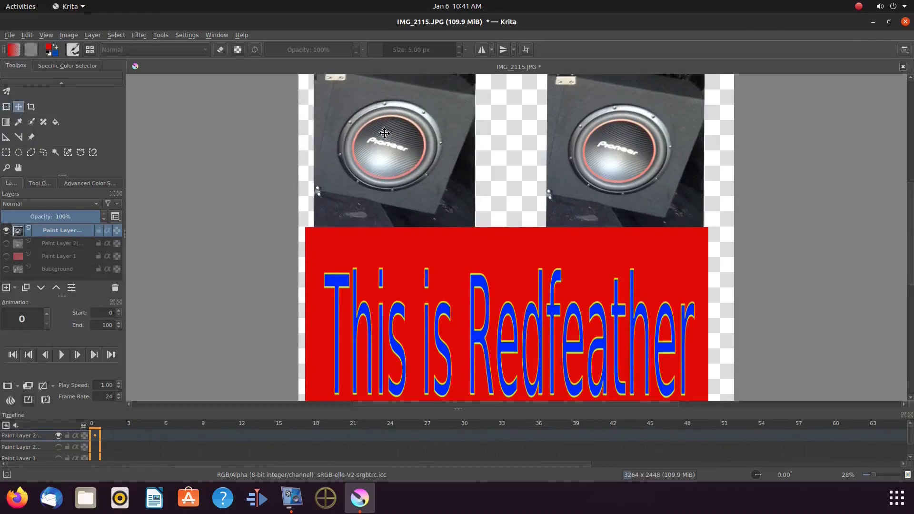
drag(384, 157, 405, 112)
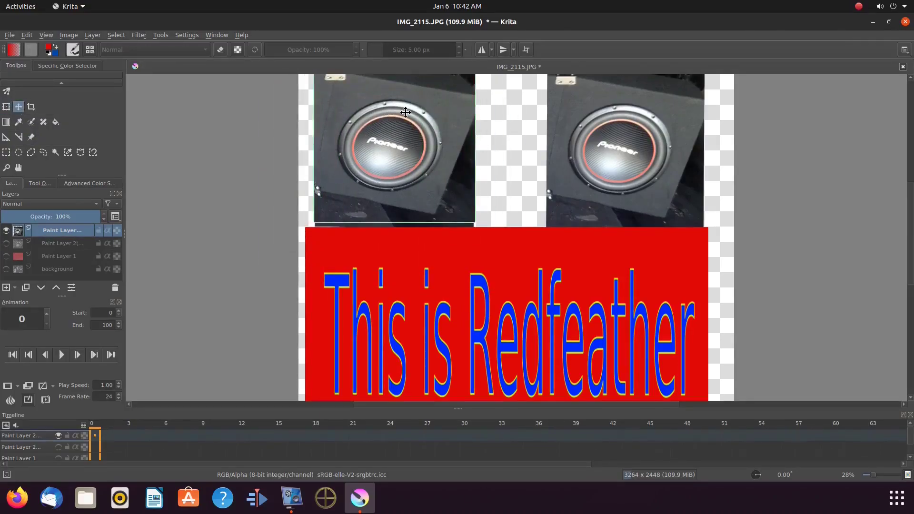
key(ctrl+t)
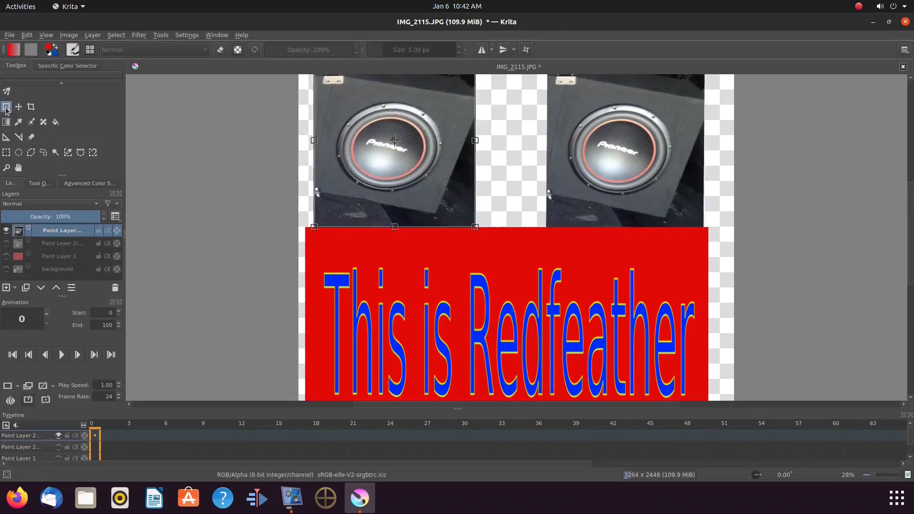
key(Return)
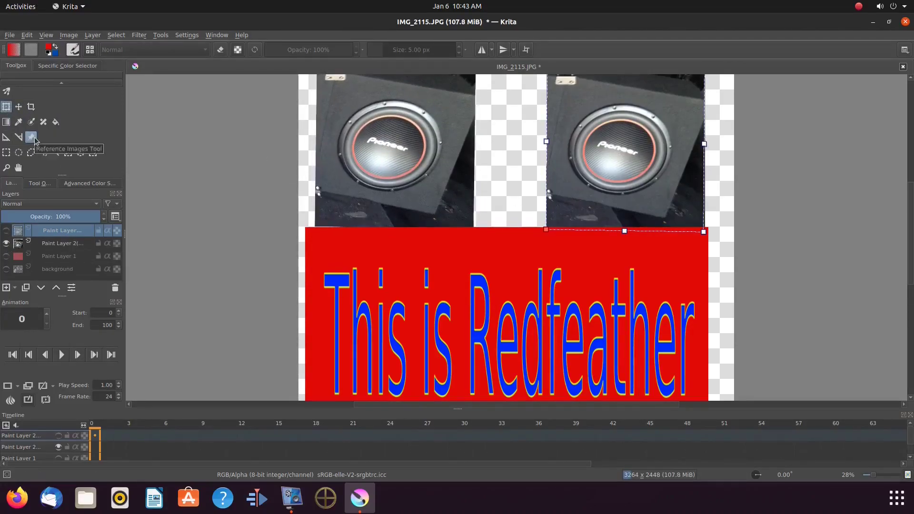
Show the top speaker layer, hide the pasted copy, and nudge the left speaker slightly left.
click(6, 230)
click(6, 243)
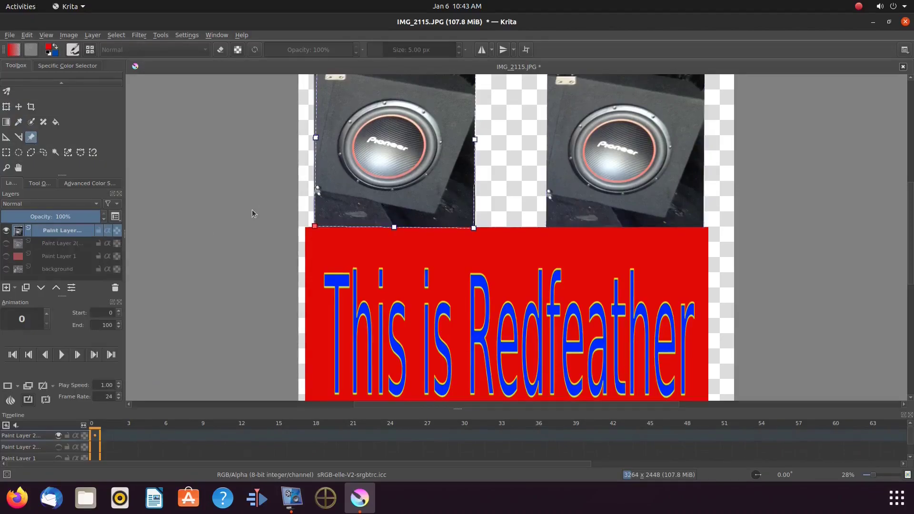
drag(315, 138, 314, 138)
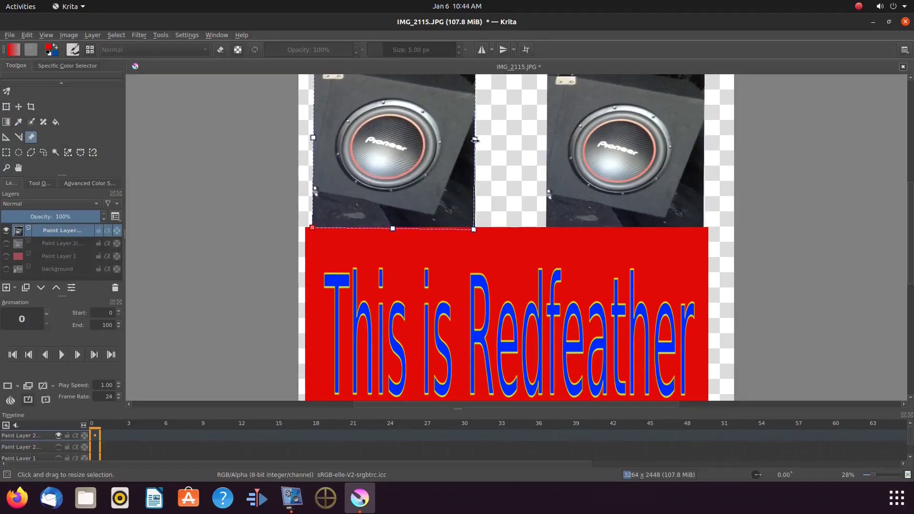
key(ctrl+t)
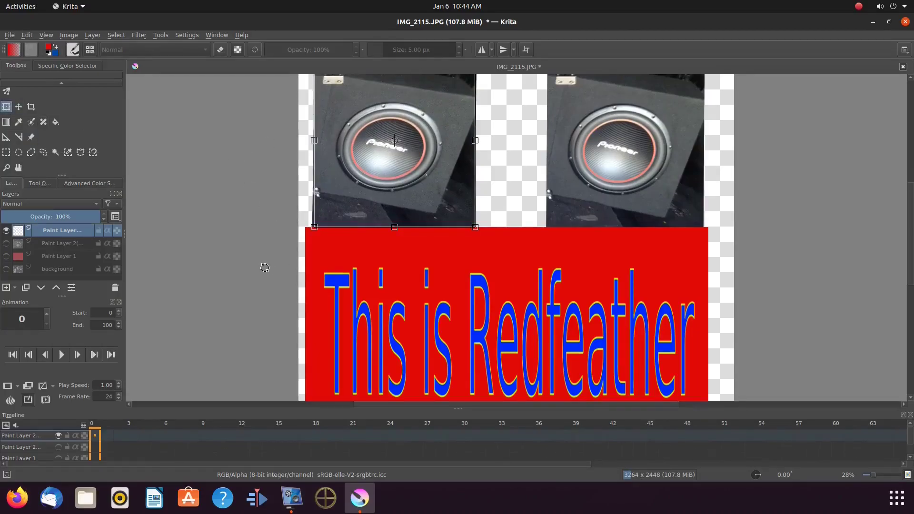
Show the red background layer again and import Test Bor.png as a frame on a new top layer.
click(6, 256)
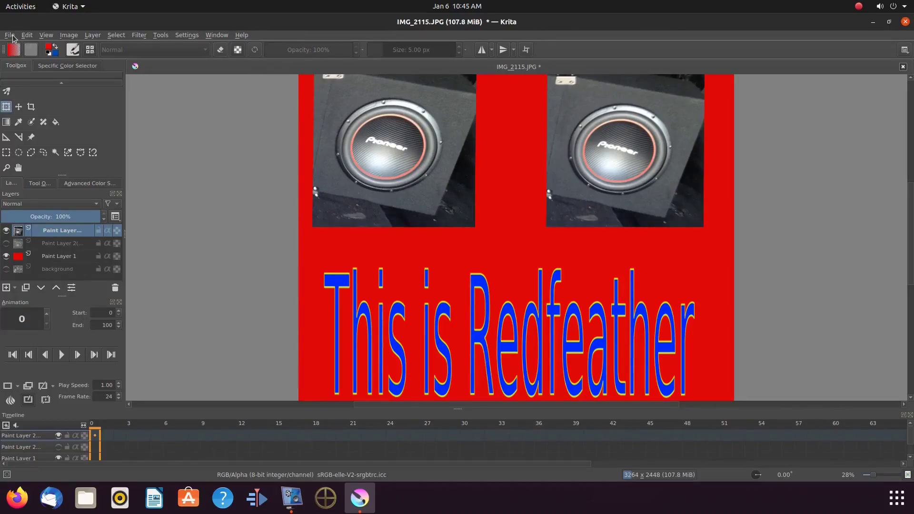
click(9, 35)
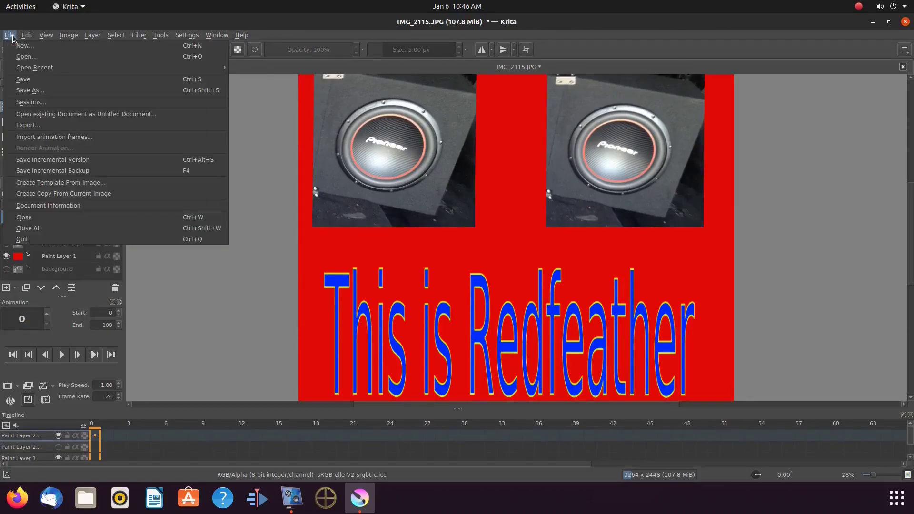
click(81, 138)
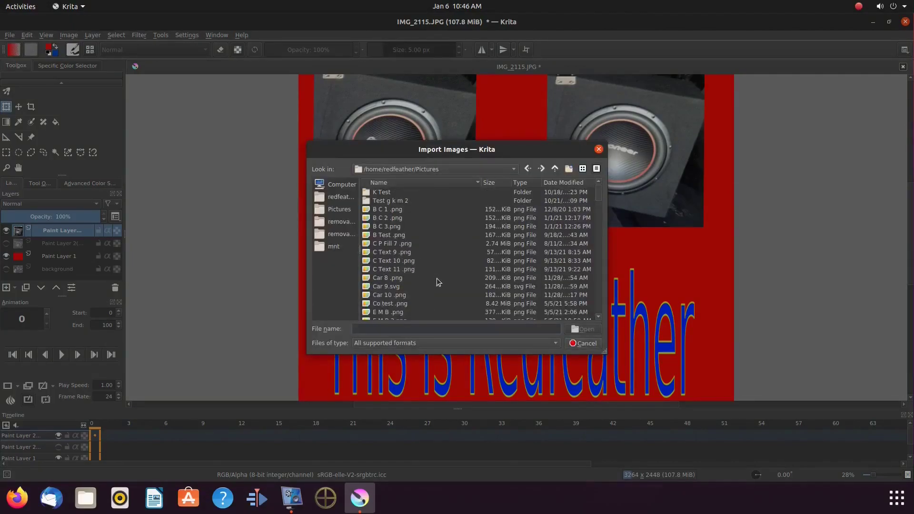
scroll(438, 282, down, 15)
click(405, 261)
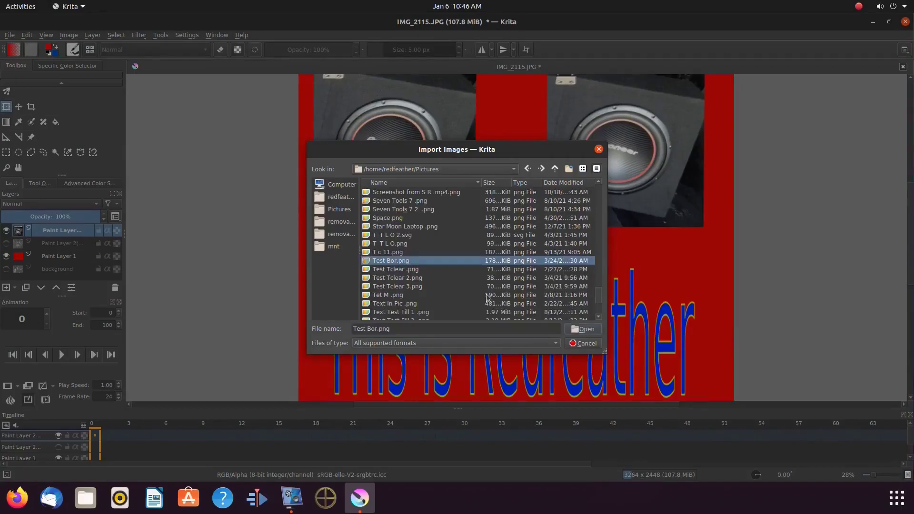
click(591, 332)
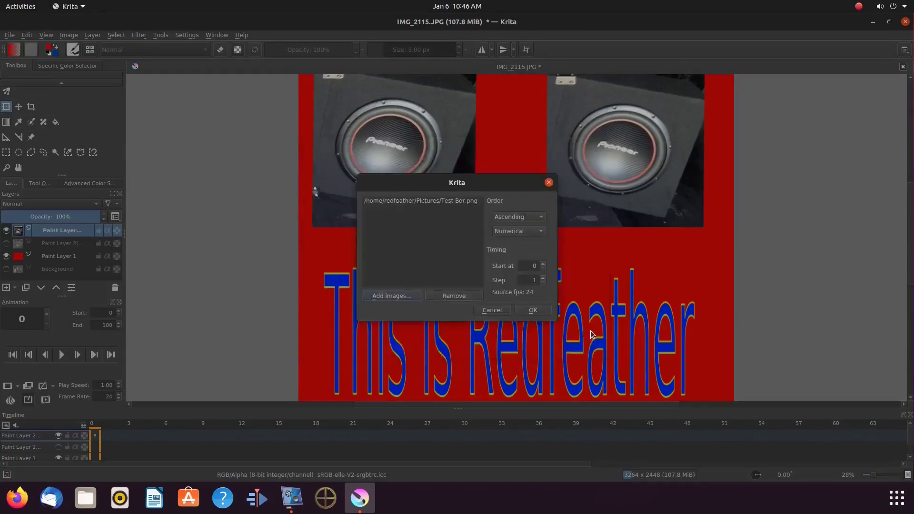
click(533, 310)
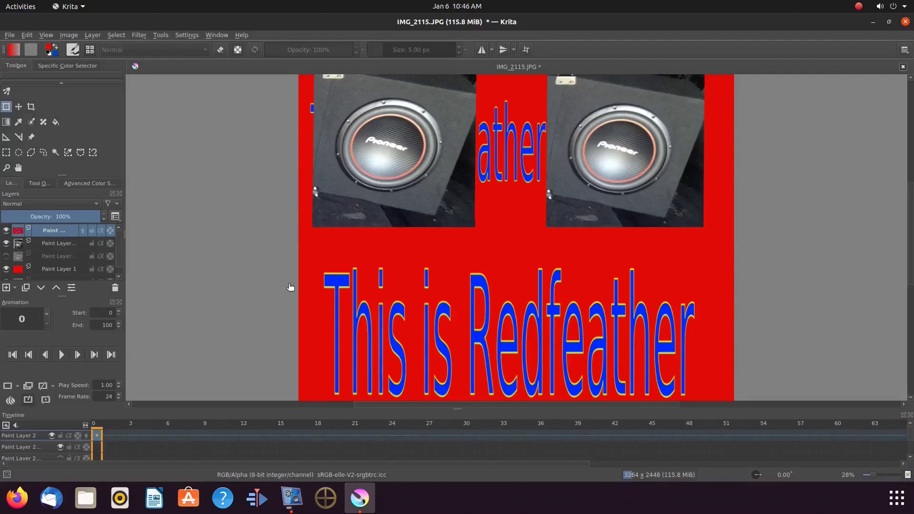
Hide the other layers and move the Test Bor.png banner down below the speaker photos.
shift+click(5, 230)
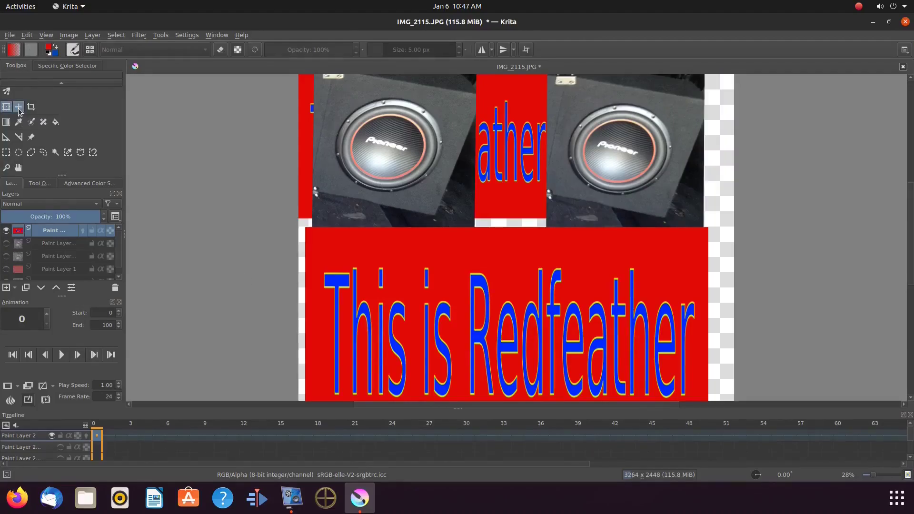
click(18, 107)
drag(500, 150, 524, 314)
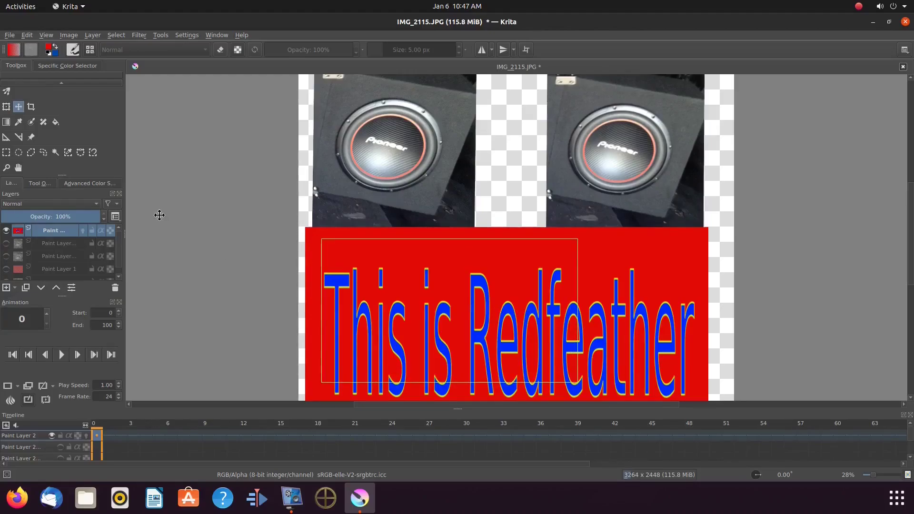
Transform the banner text, stretching it out left and right and extending its top and bottom edges.
click(6, 109)
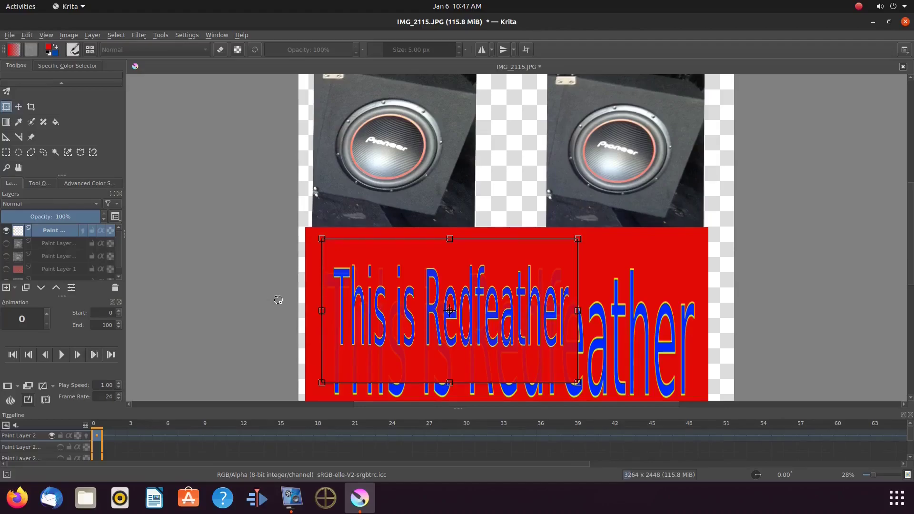
drag(578, 311, 681, 313)
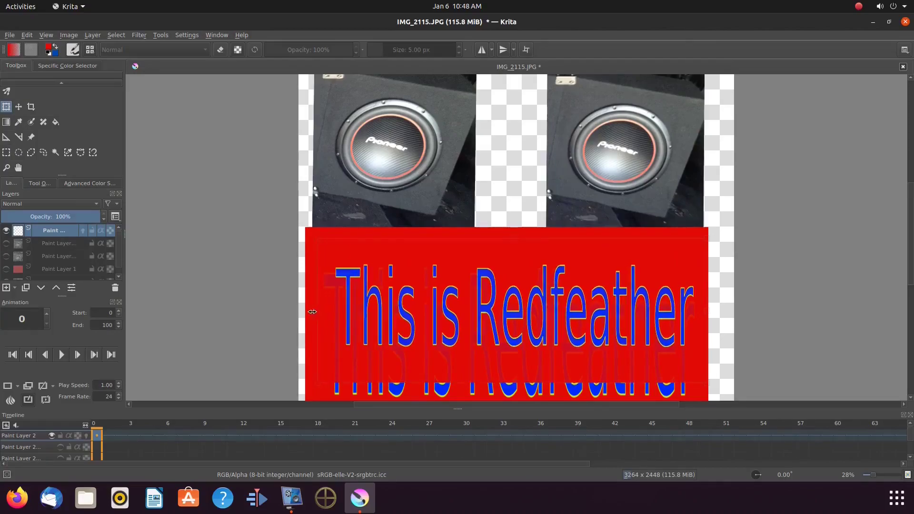
drag(322, 313, 306, 313)
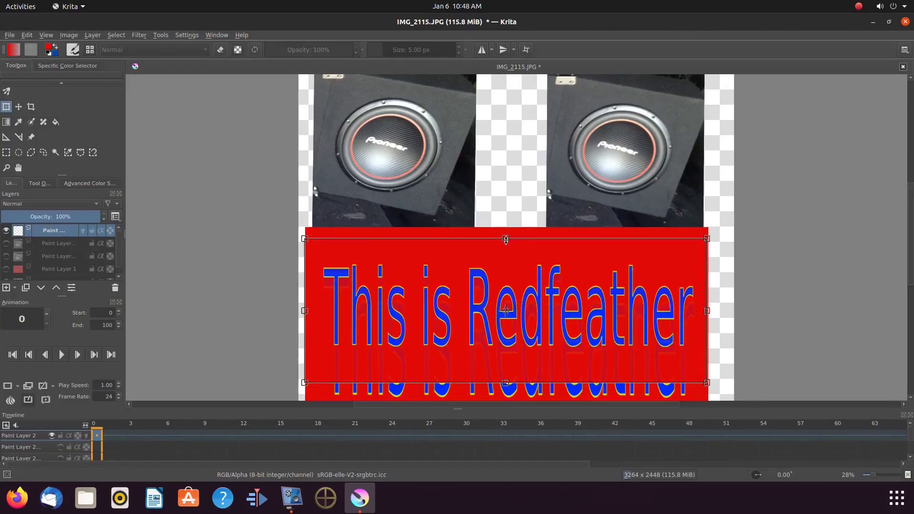
drag(506, 239, 506, 228)
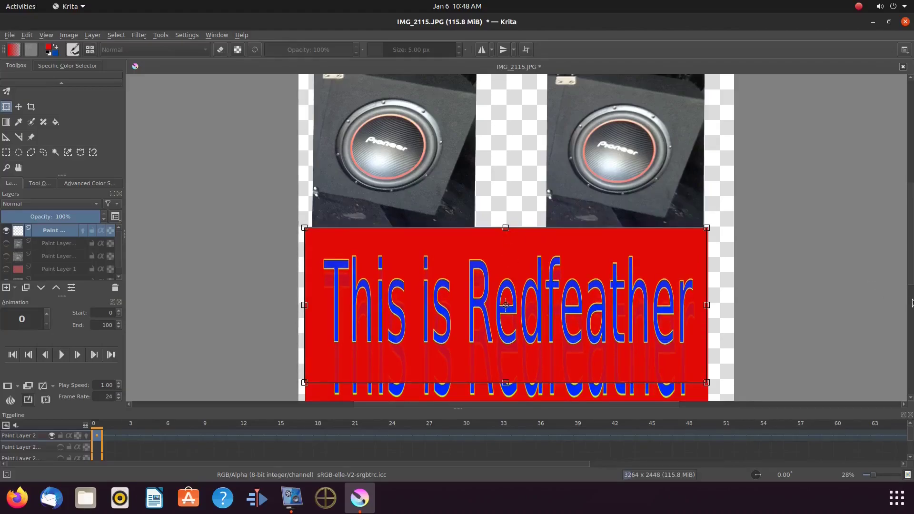
scroll(911, 302, down, 3)
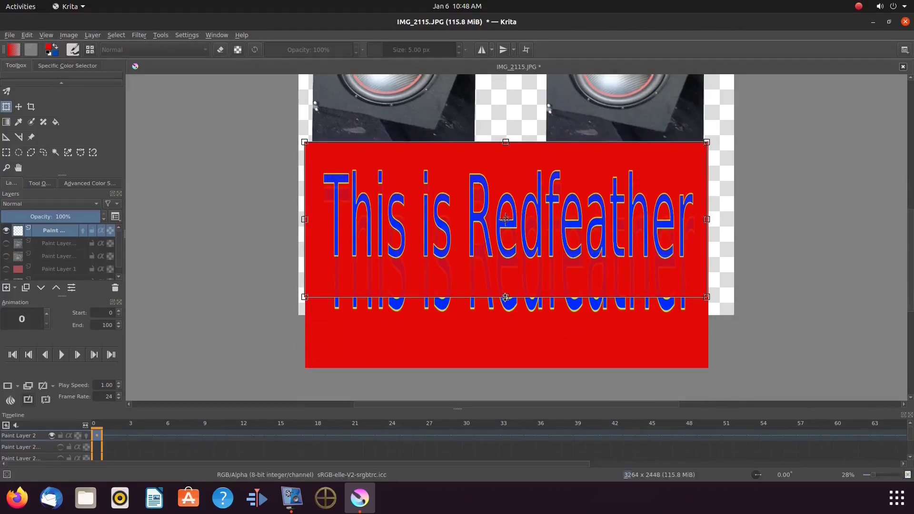
drag(505, 297, 508, 363)
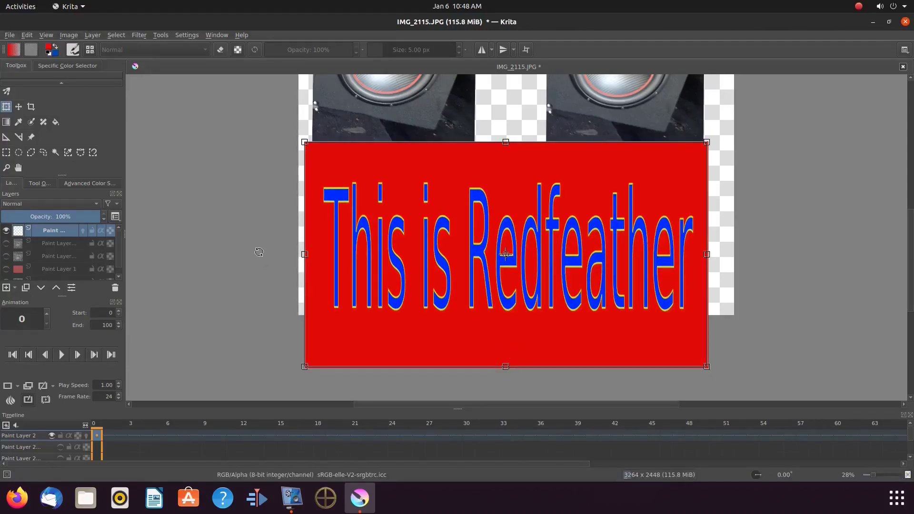
scroll(912, 206, up, 4)
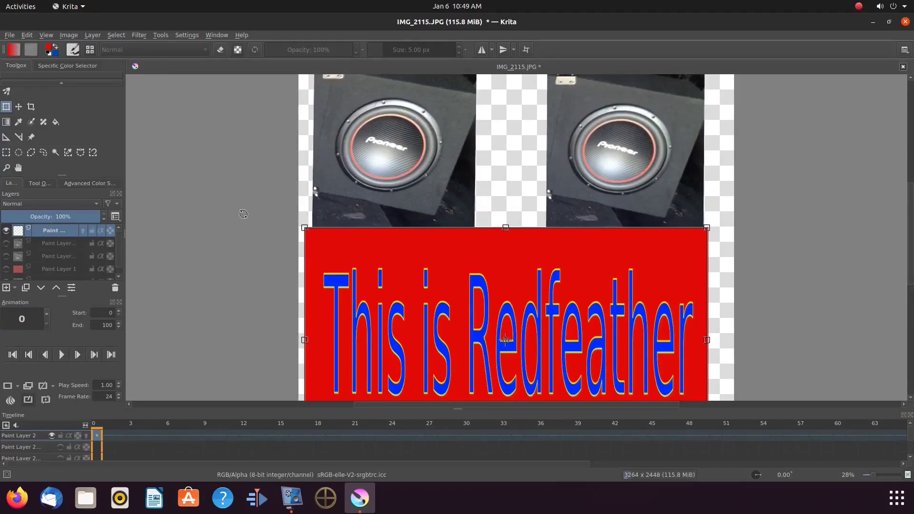
Make the red background and the two hidden paint layers visible again.
click(6, 270)
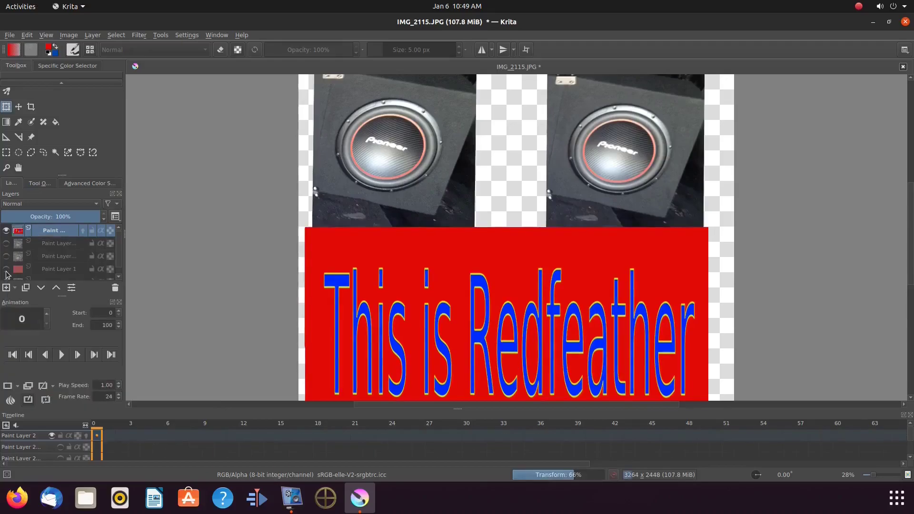
mouse_move(7, 257)
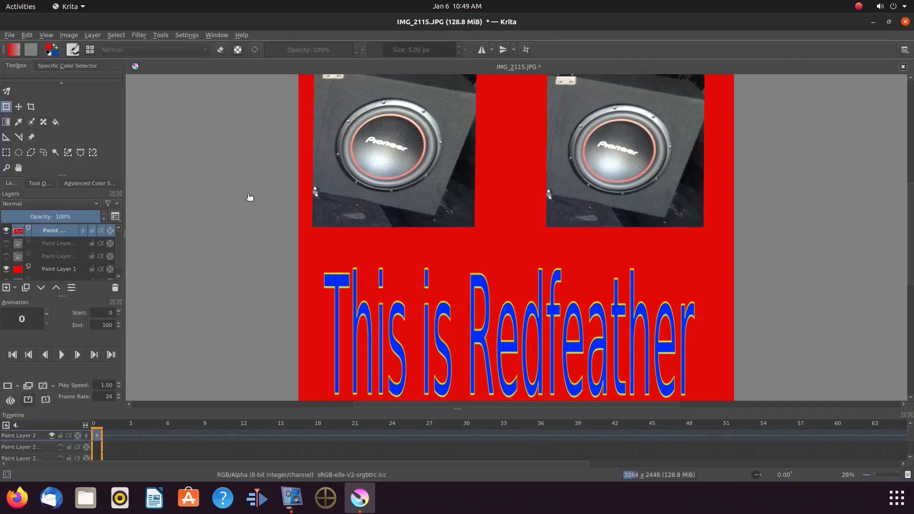
click(6, 243)
click(6, 256)
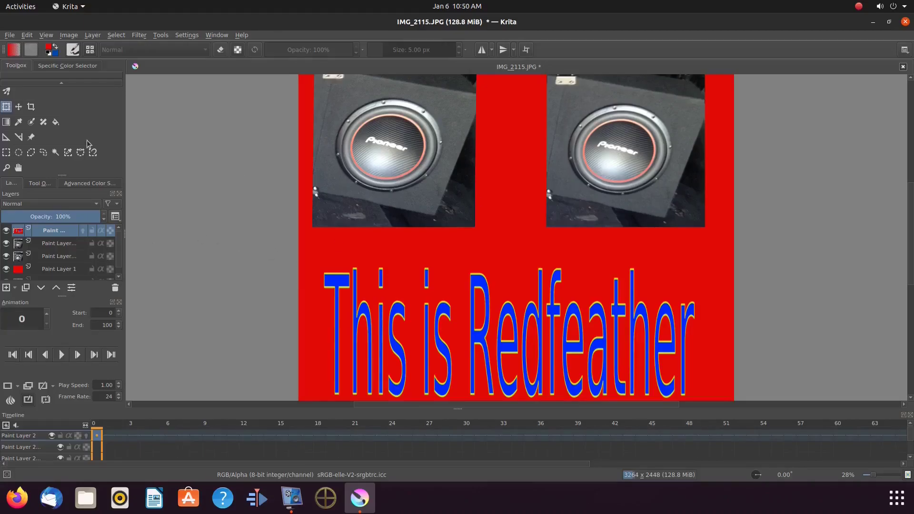
With the Reference Images tool, select the speaker images and the banner text.
click(31, 137)
shift+click(392, 187)
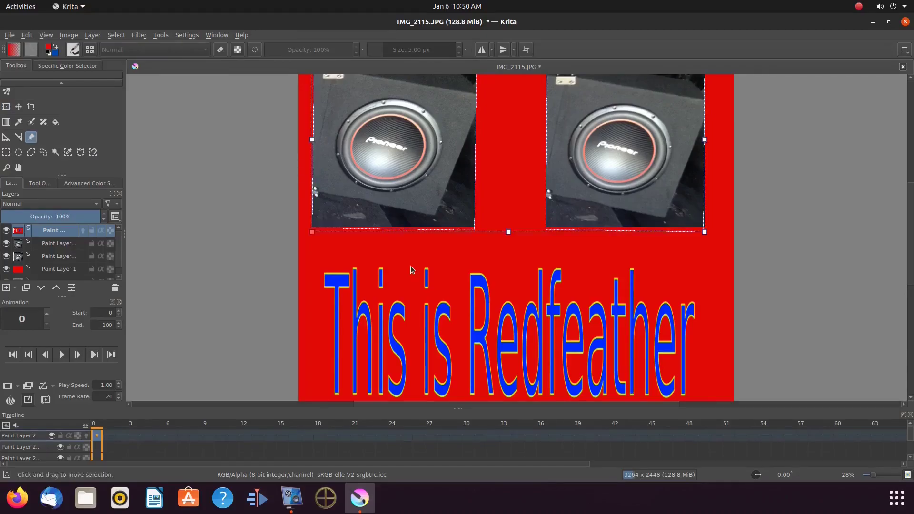
shift+click(422, 298)
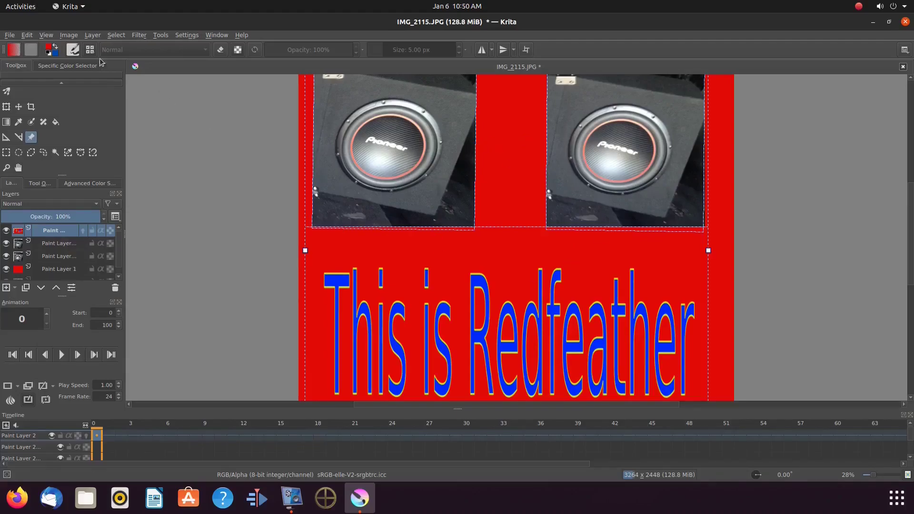
Use Edit > Clear to remove the selected reference images.
click(27, 35)
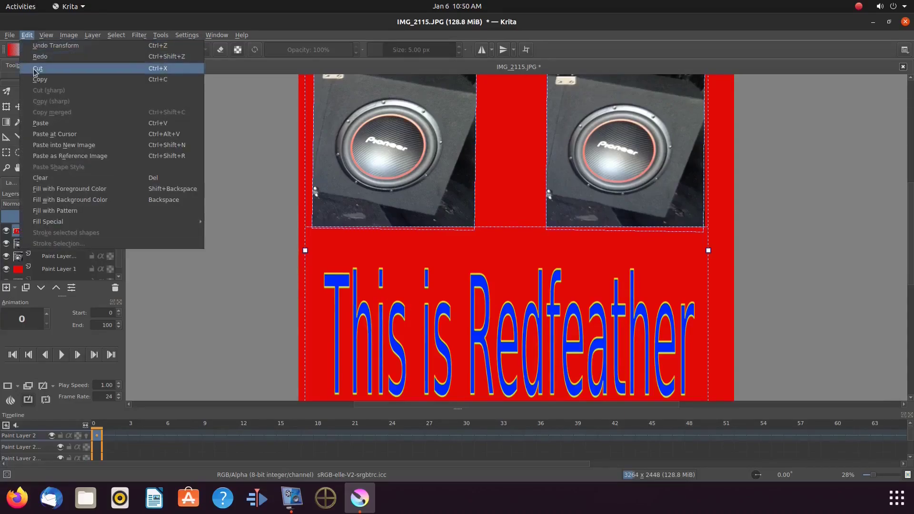
click(40, 179)
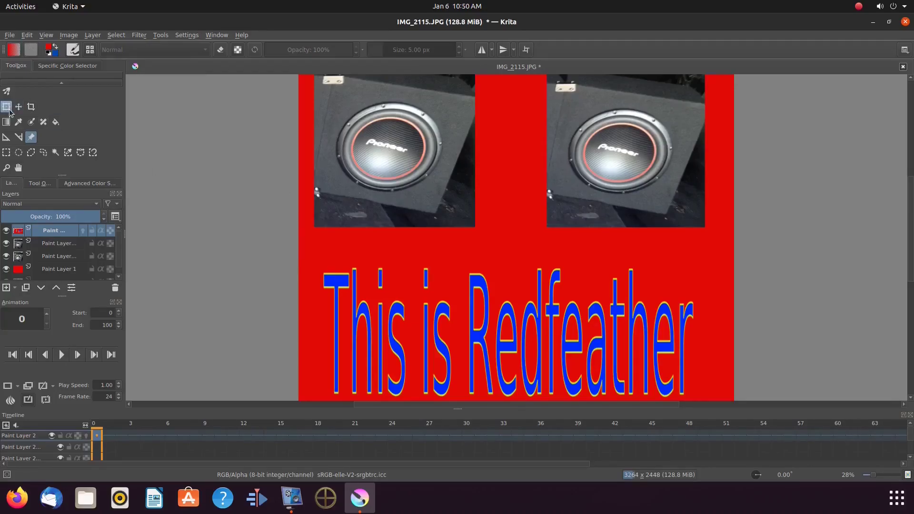
Merge the top paint layers down three times until a single Paint Layer 1 remains.
scroll(105, 144, up, 2)
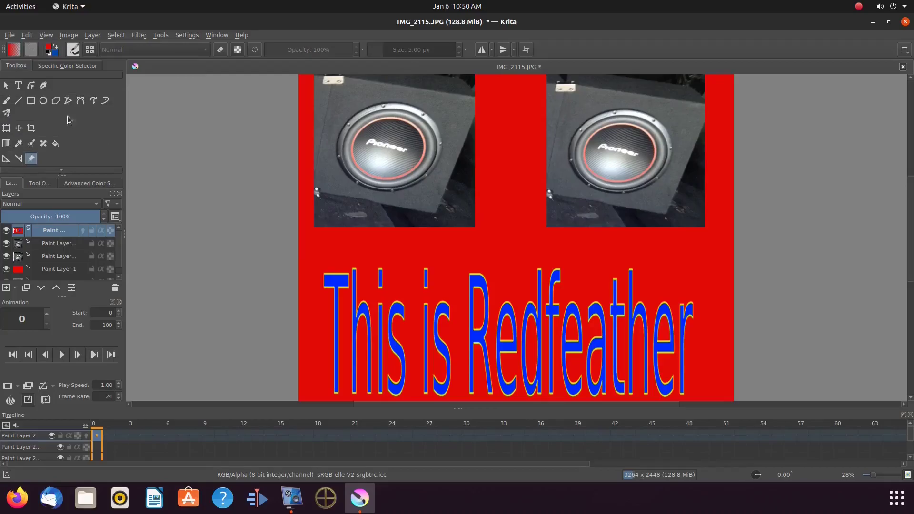
click(6, 100)
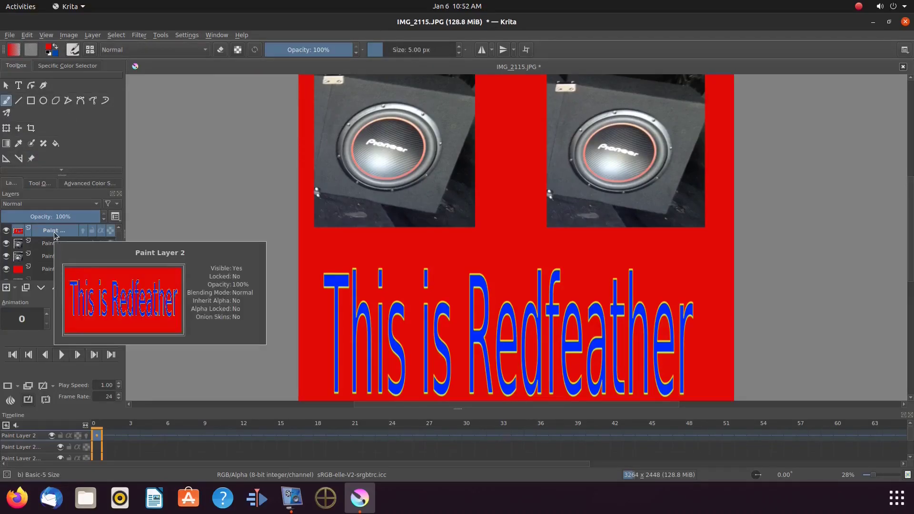
right_click(54, 234)
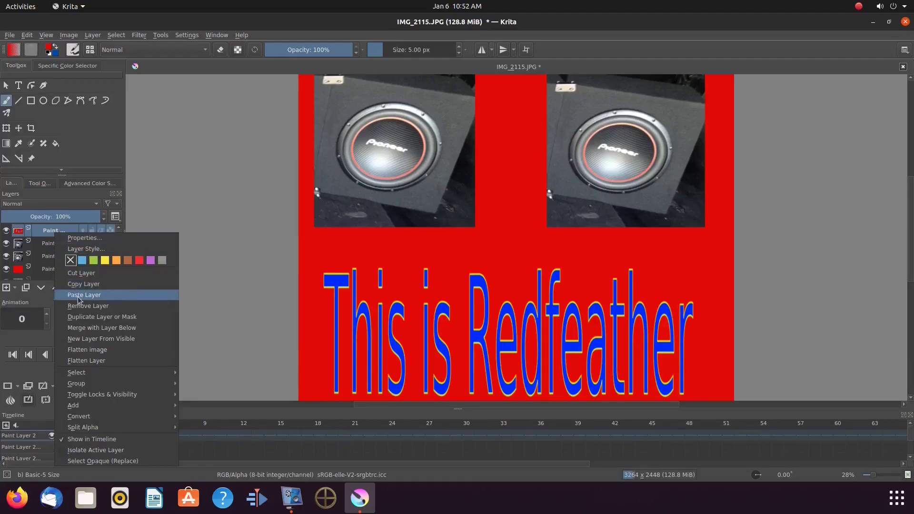
click(86, 328)
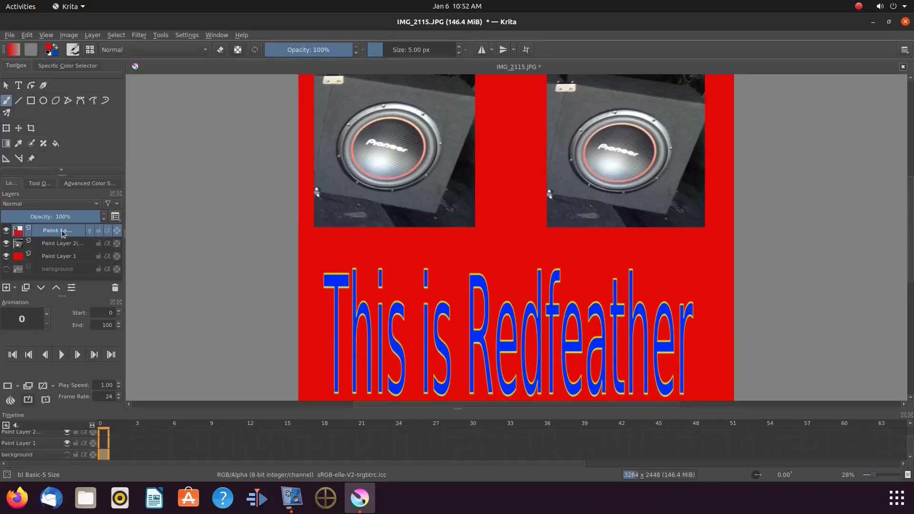
mouse_move(62, 234)
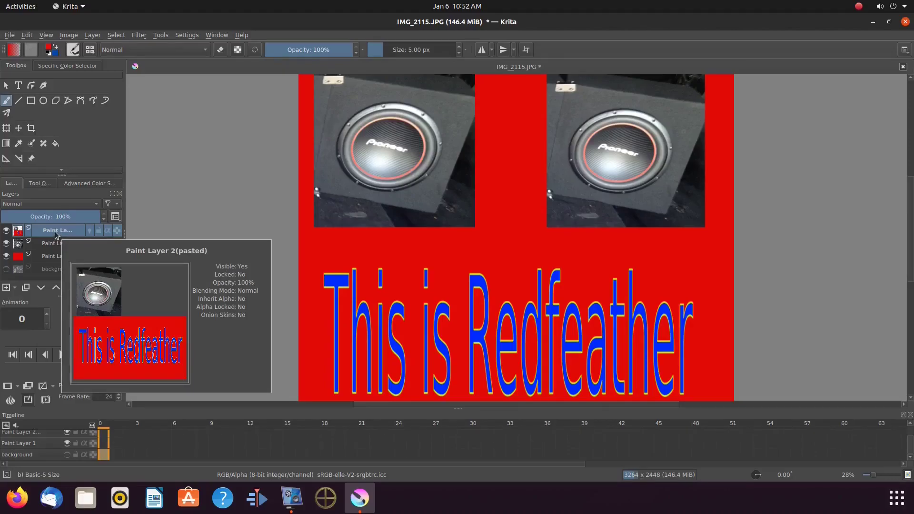
right_click(55, 234)
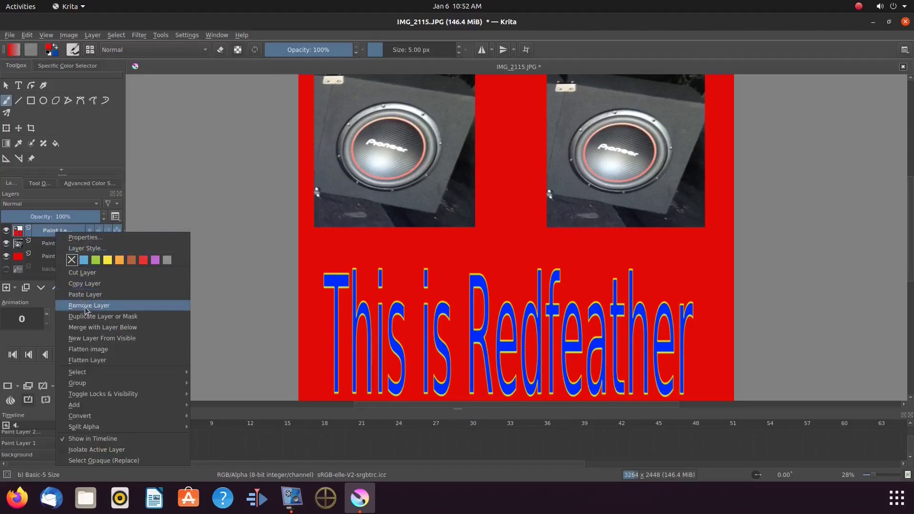
click(84, 327)
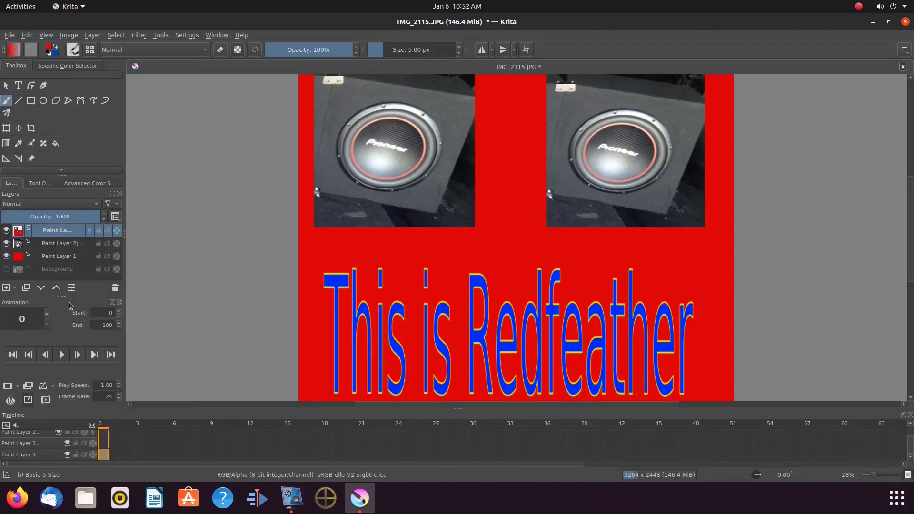
right_click(54, 234)
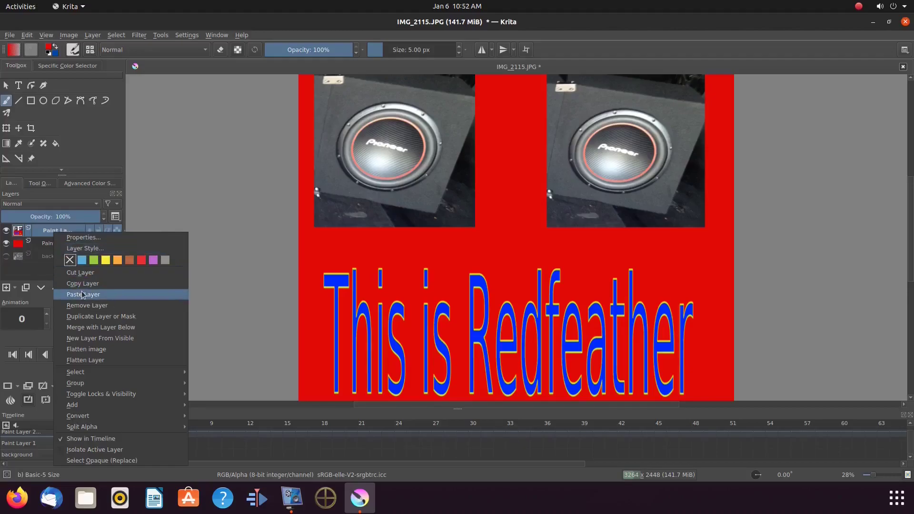
click(83, 331)
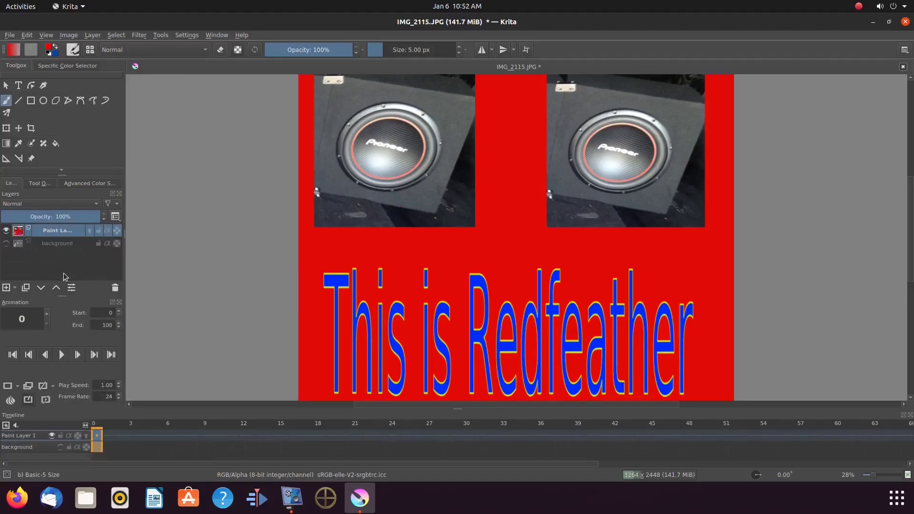